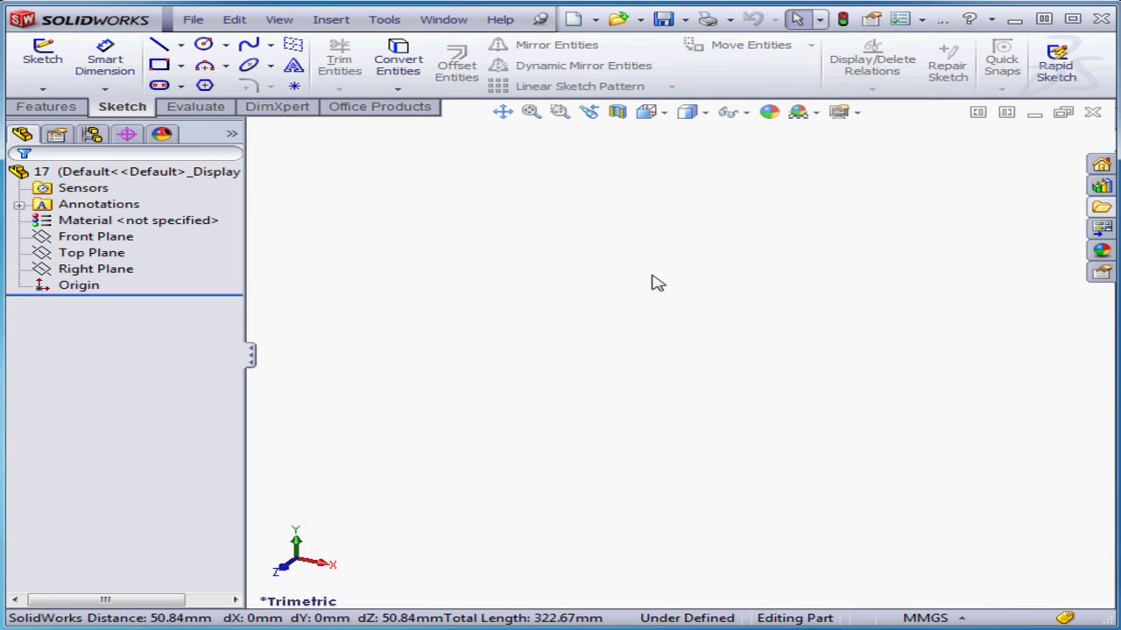
Start a new sketch, Sketch1, on the Top Plane
right_click(114, 253)
left_click(129, 227)
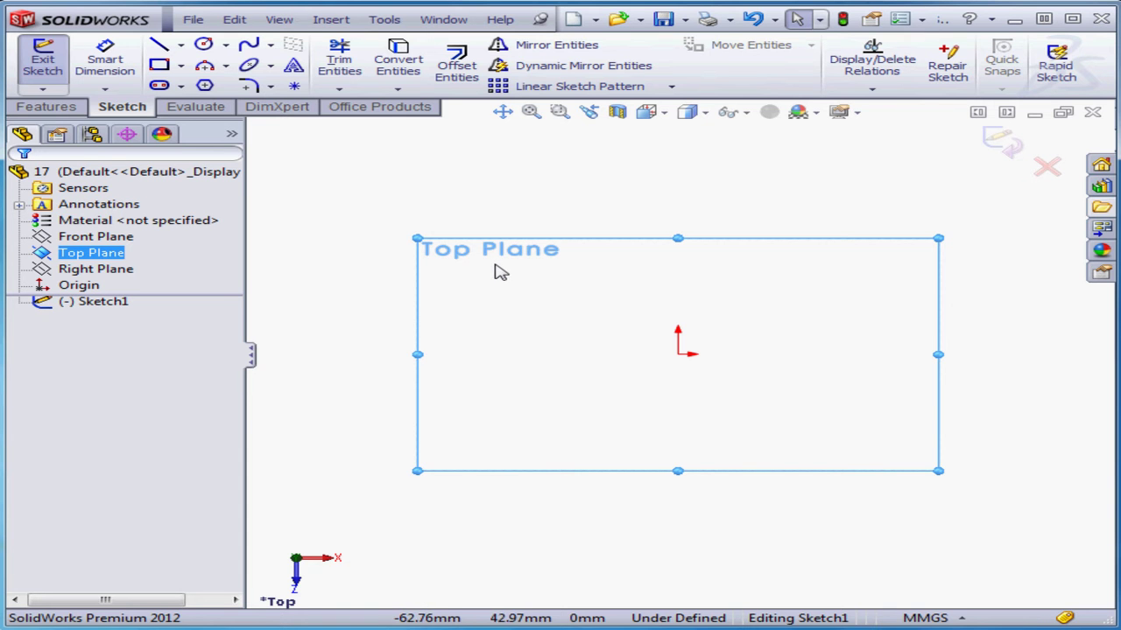
Draw the open U: a left side line, a bottom line and a taller right side line
left_click(159, 45)
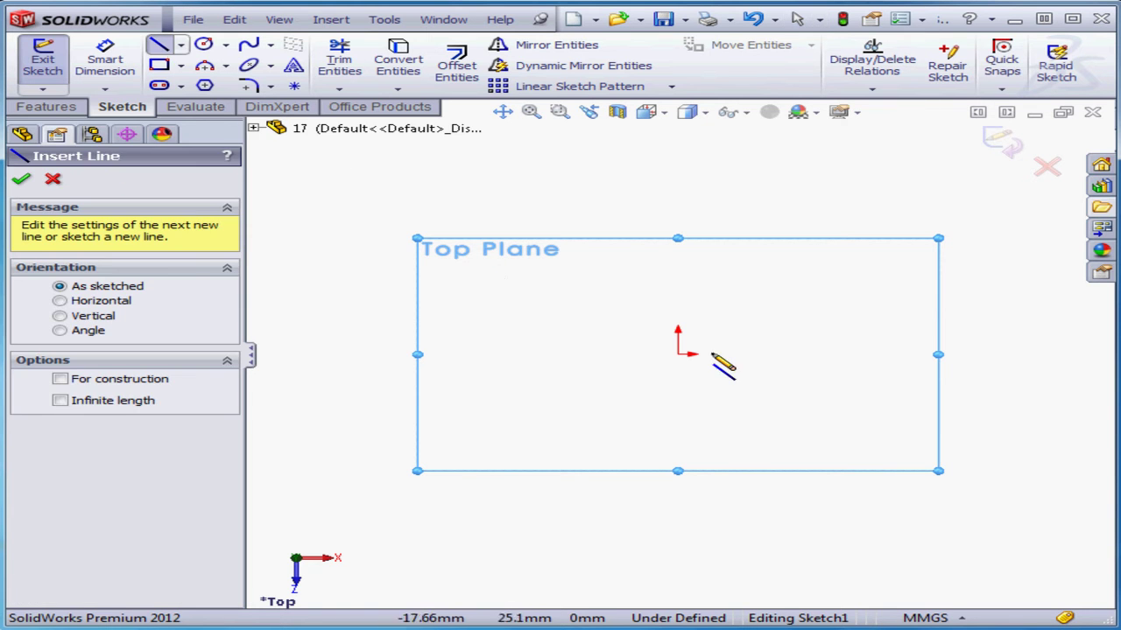
left_click(586, 331)
left_click(586, 426)
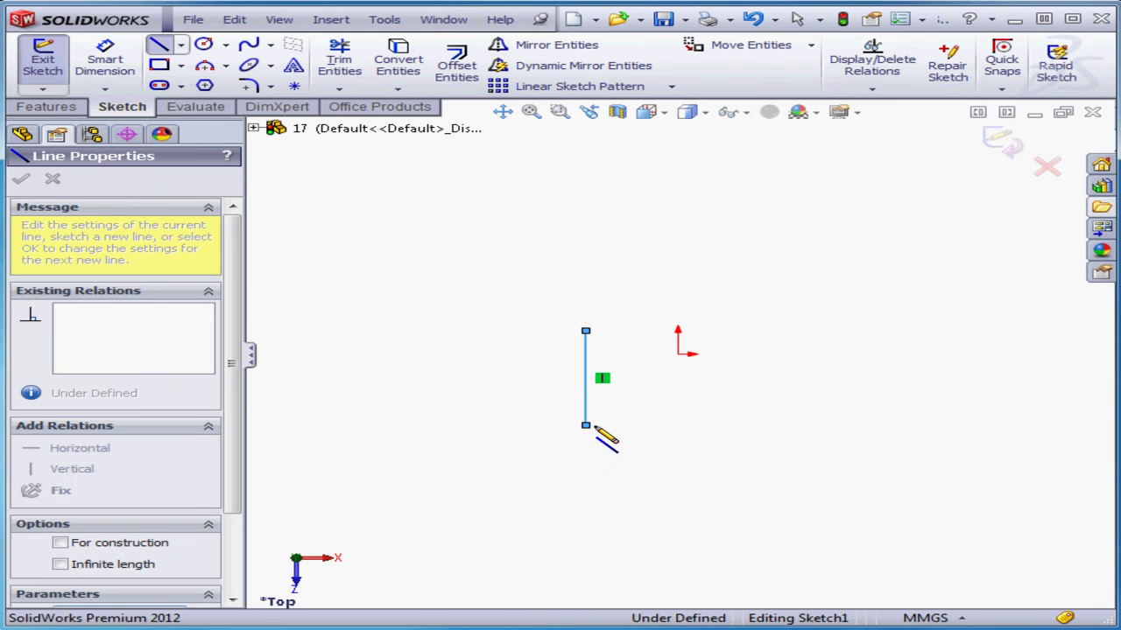
left_click(760, 426)
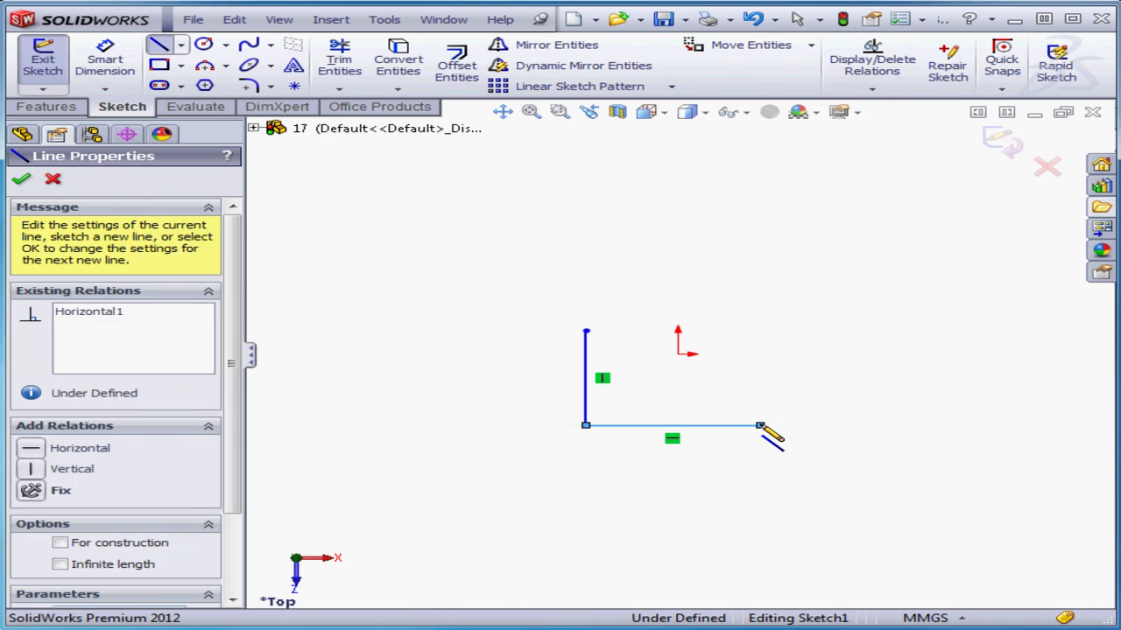
left_click(760, 299)
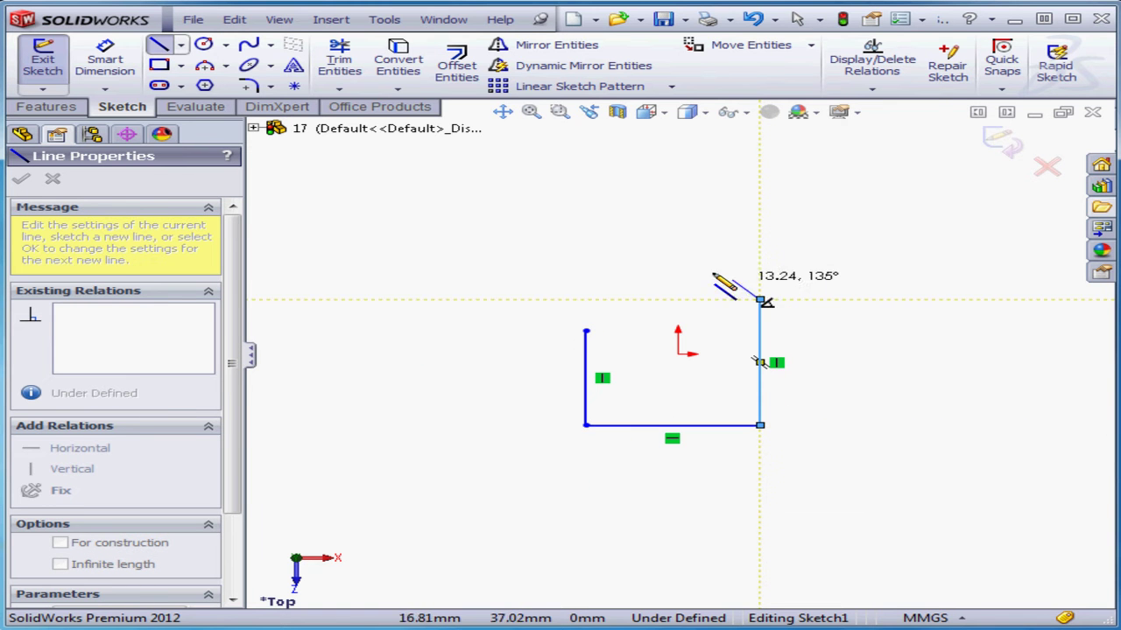
right_click(695, 244)
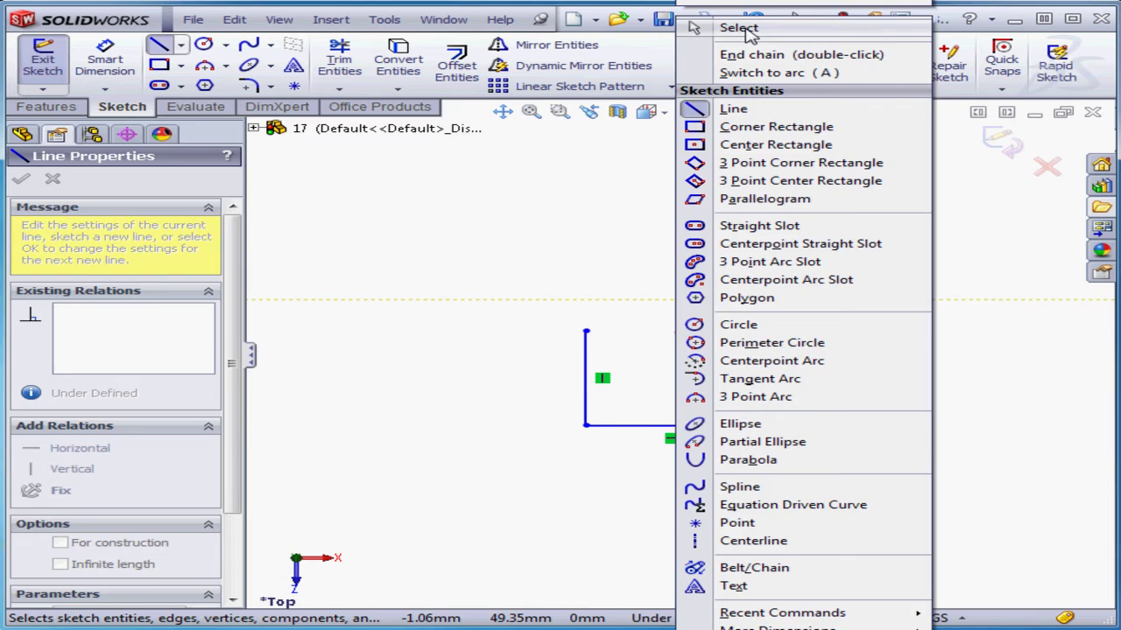
left_click(691, 27)
Close the top with a 3-point arc bulging upward between the side lines' top ends
left_click(226, 67)
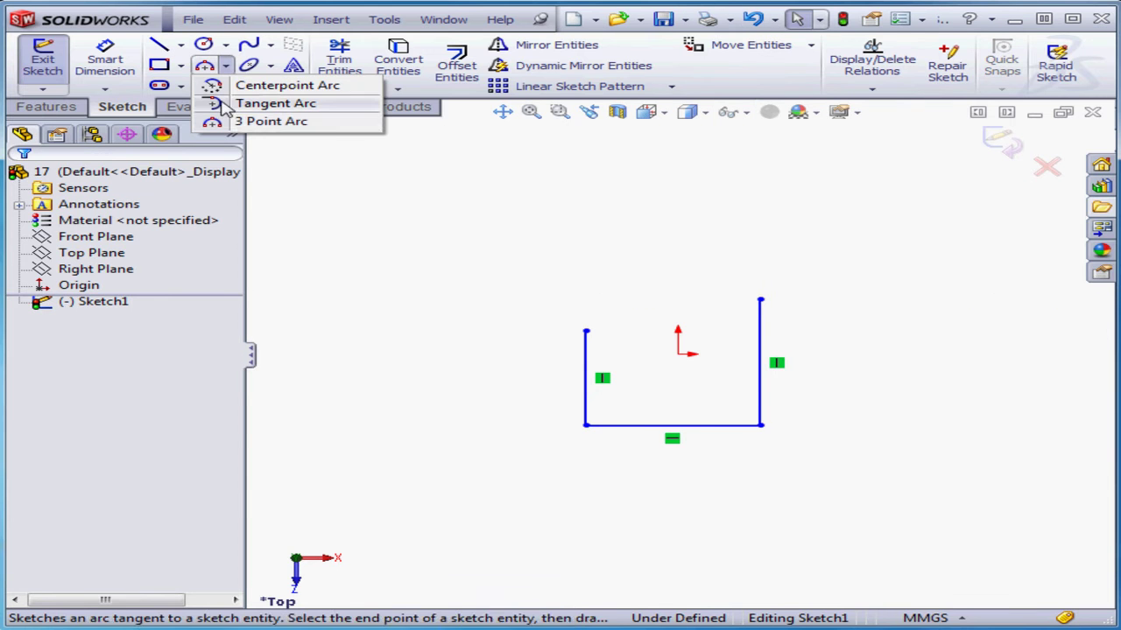
left_click(219, 121)
left_click(585, 332)
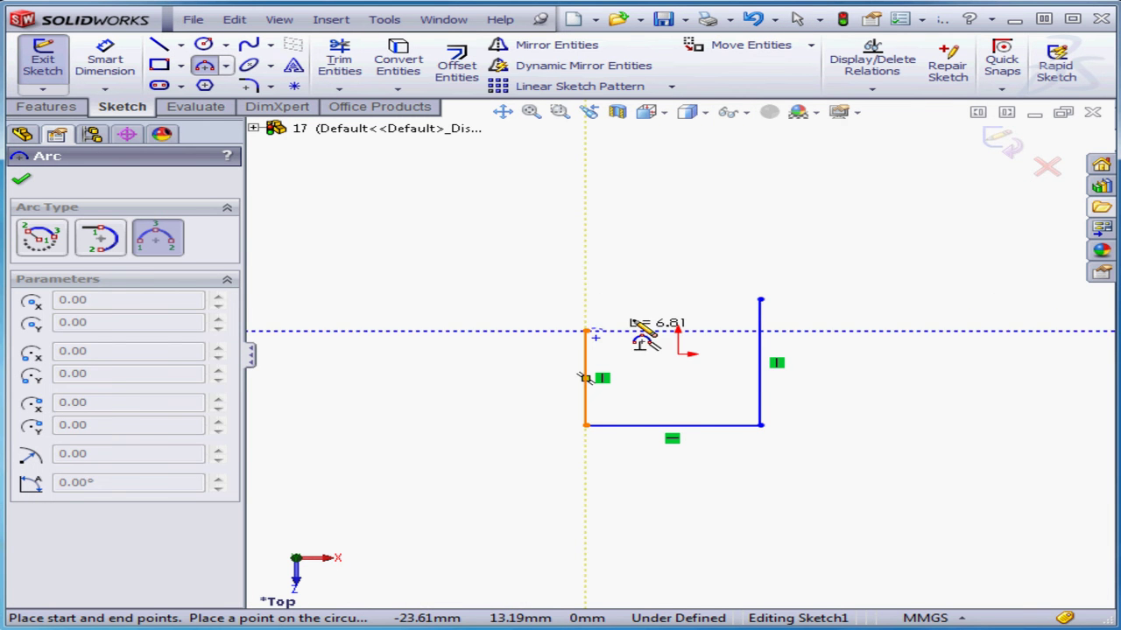
left_click(760, 301)
left_click(698, 277)
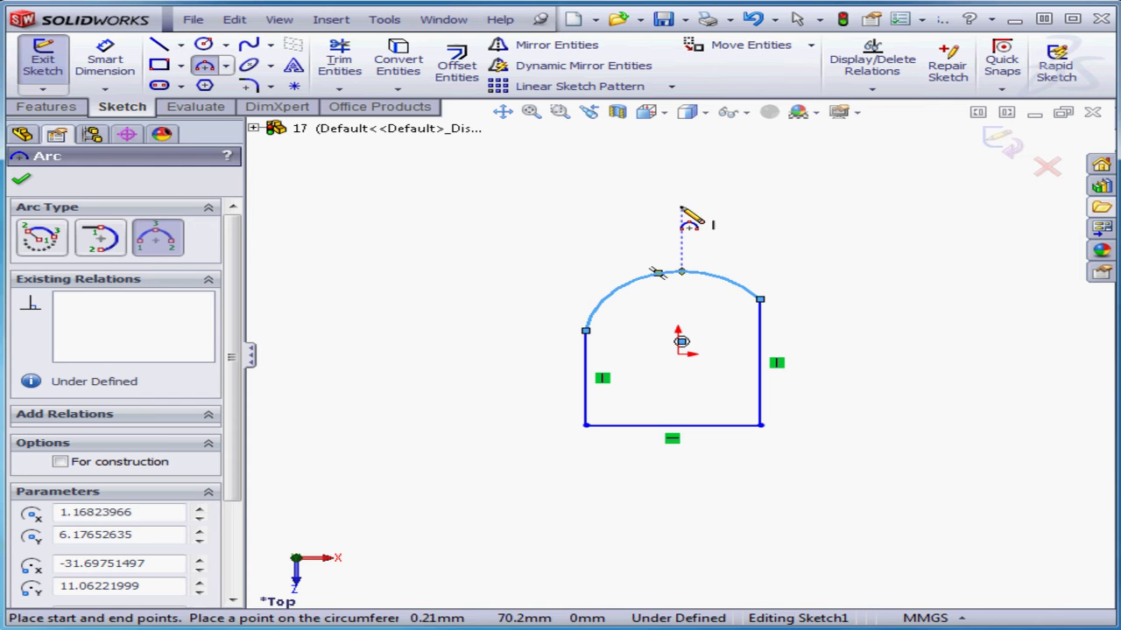
Draw a construction corner rectangle enclosing the whole profile
left_click(159, 65)
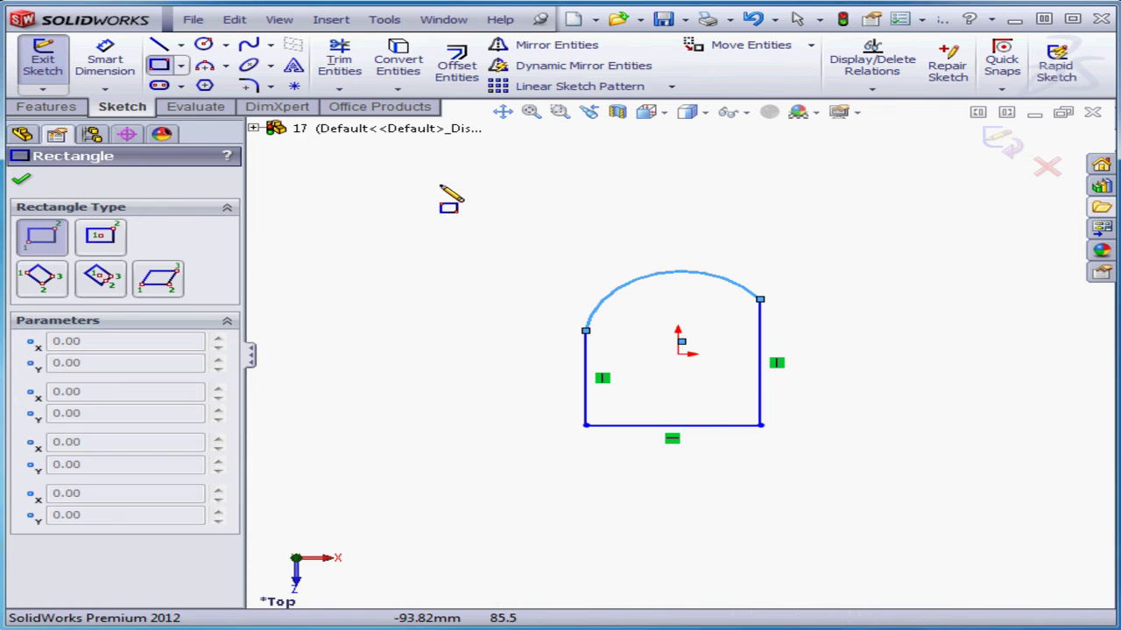
left_click(500, 237)
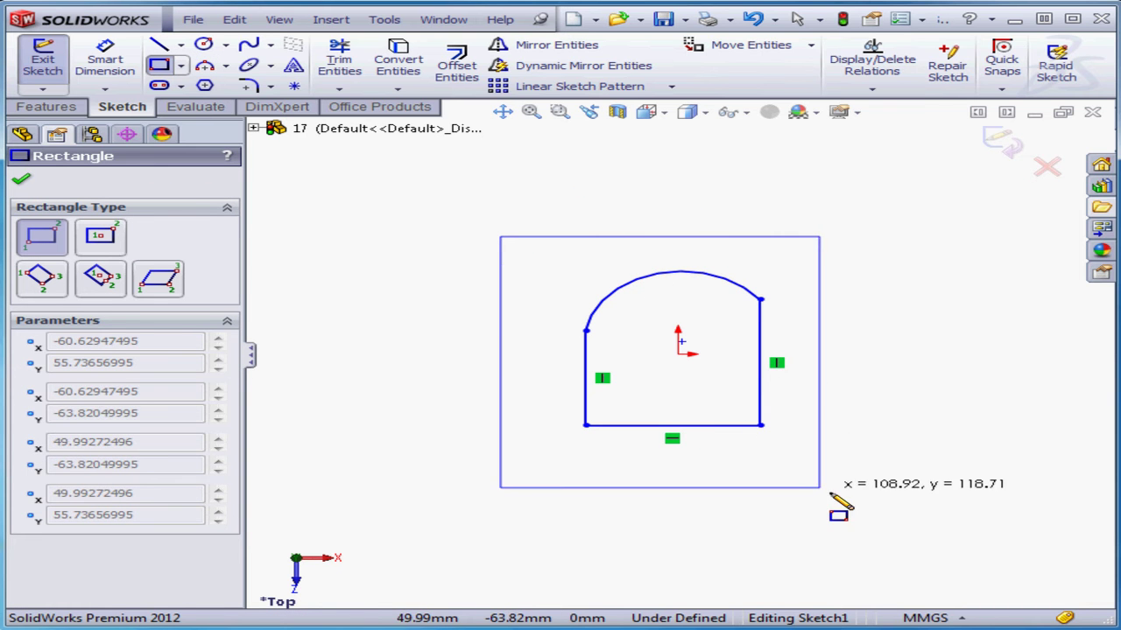
left_click(790, 520)
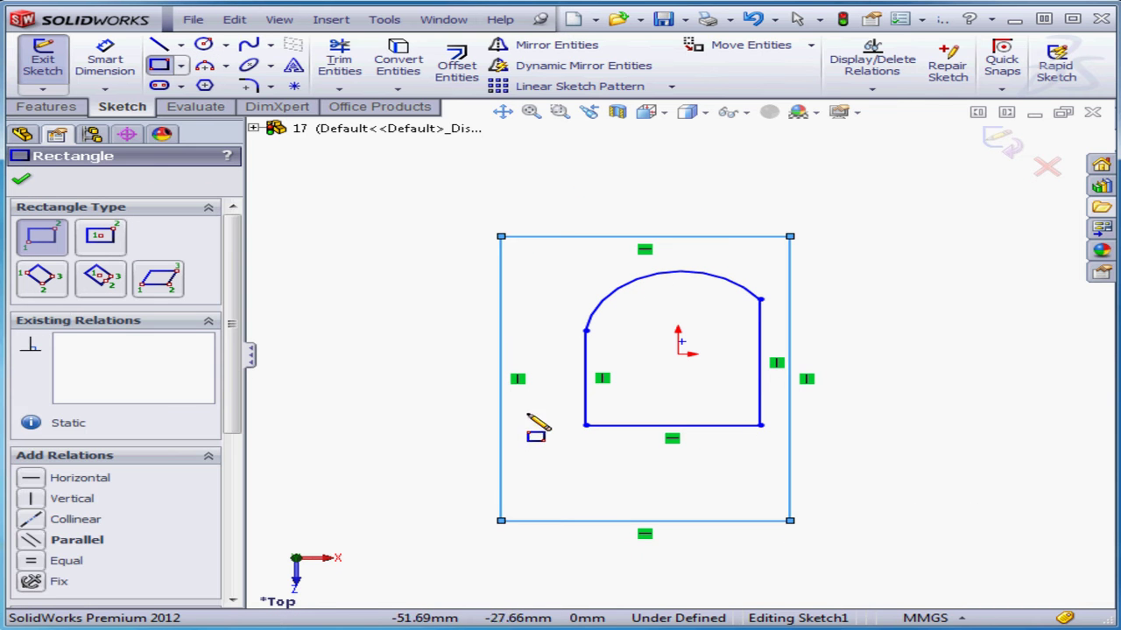
left_click_drag(232, 411, 230, 580)
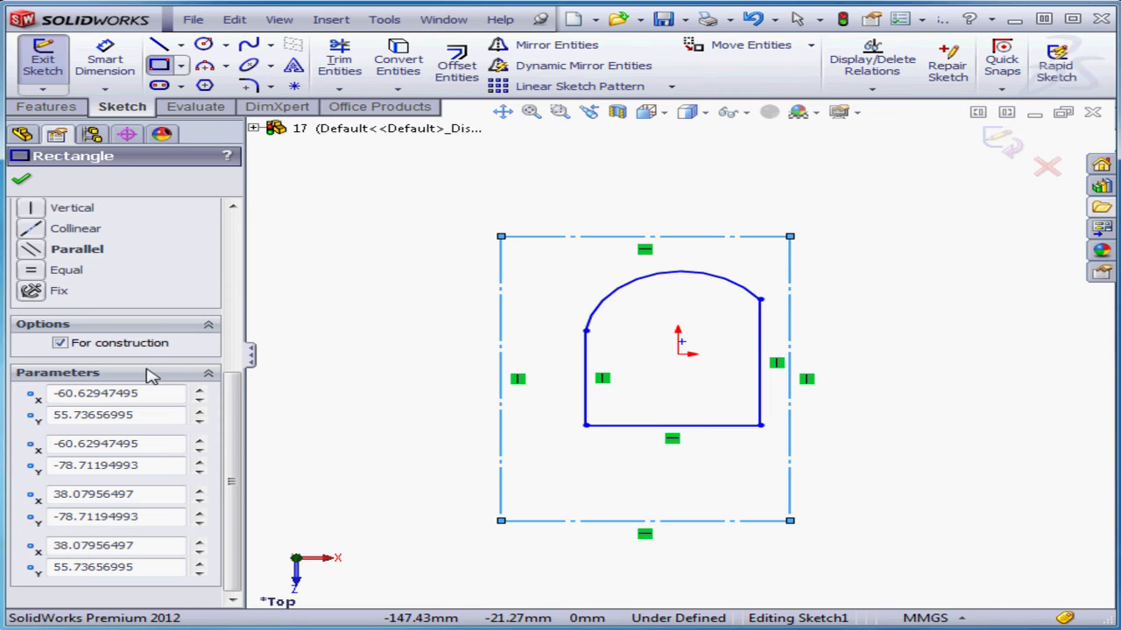
left_click(22, 182)
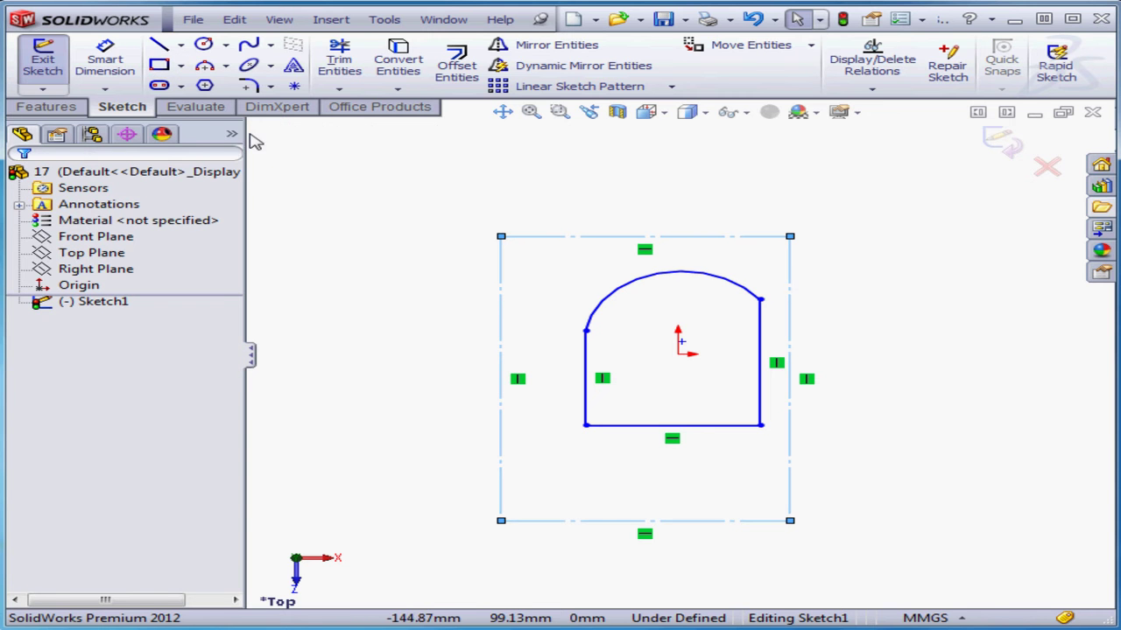
Add a diagonal centerline from the rectangle's top-right corner to its bottom-left corner
left_click(180, 45)
left_click(219, 82)
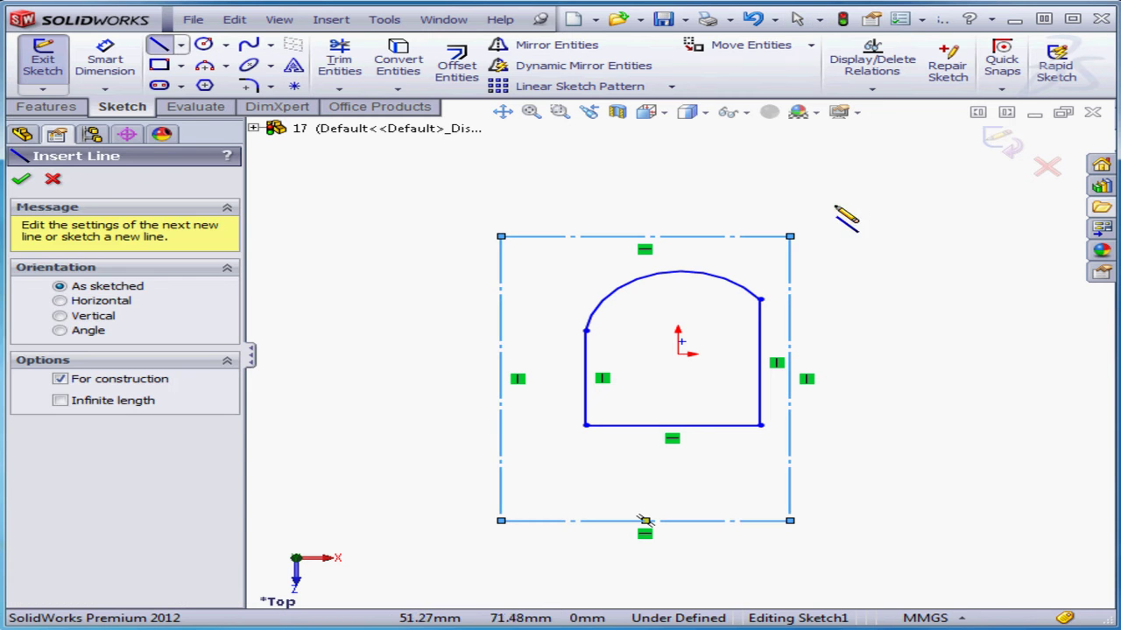
left_click(790, 236)
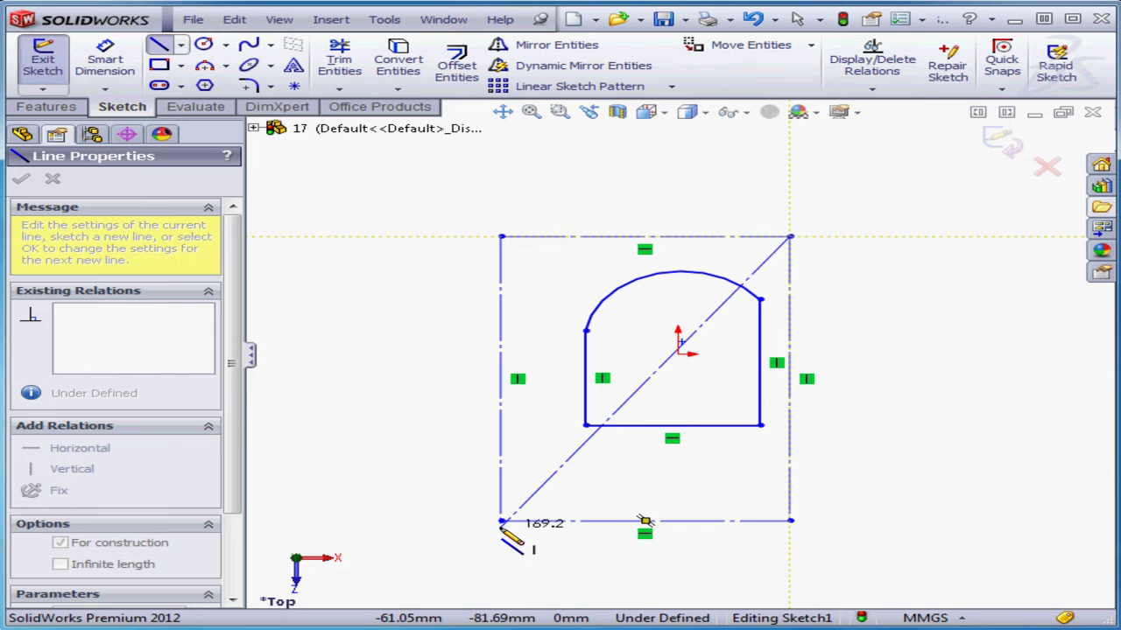
left_click(501, 521)
right_click(576, 454)
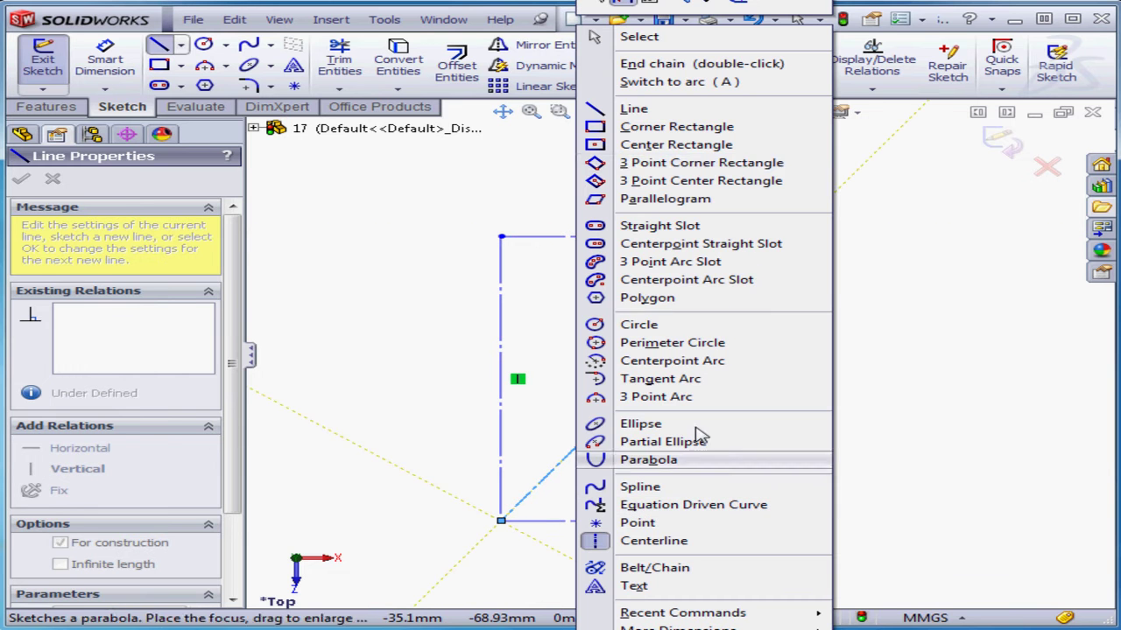
left_click(594, 36)
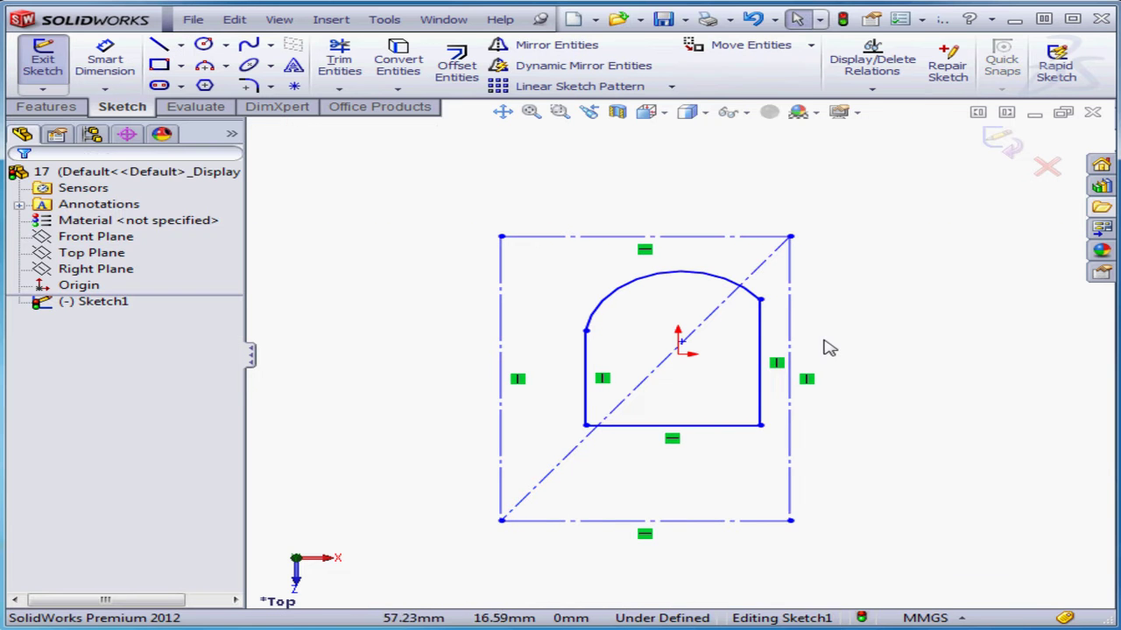
Make the origin the diagonal's midpoint, then drag a rectangle corner outward to enlarge it
left_click(679, 356)
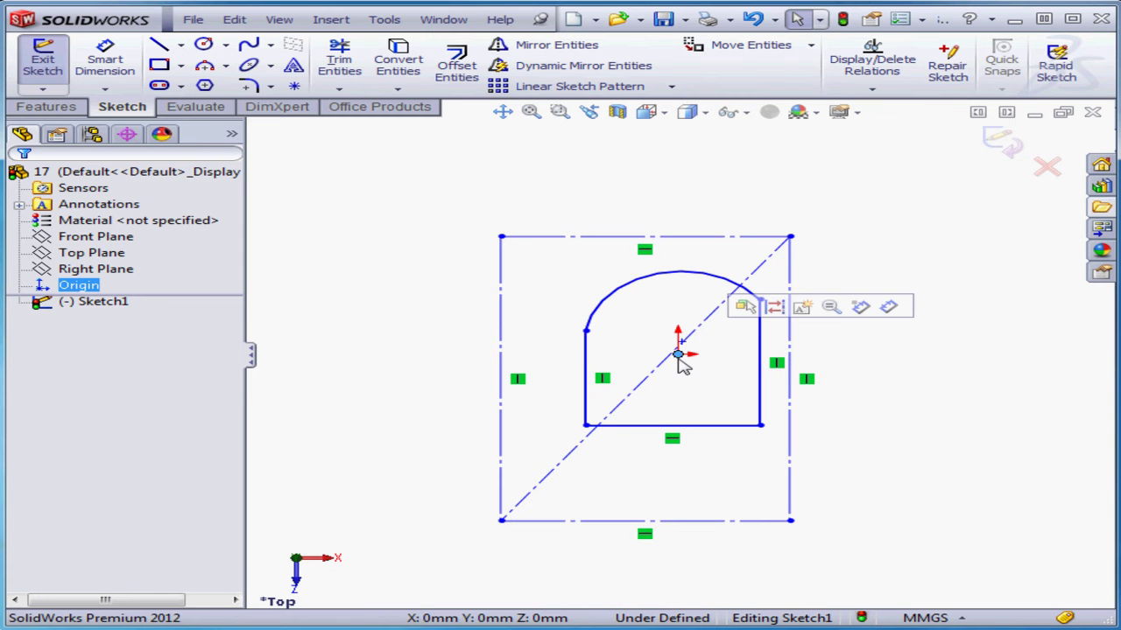
left_click(720, 308, "ctrl")
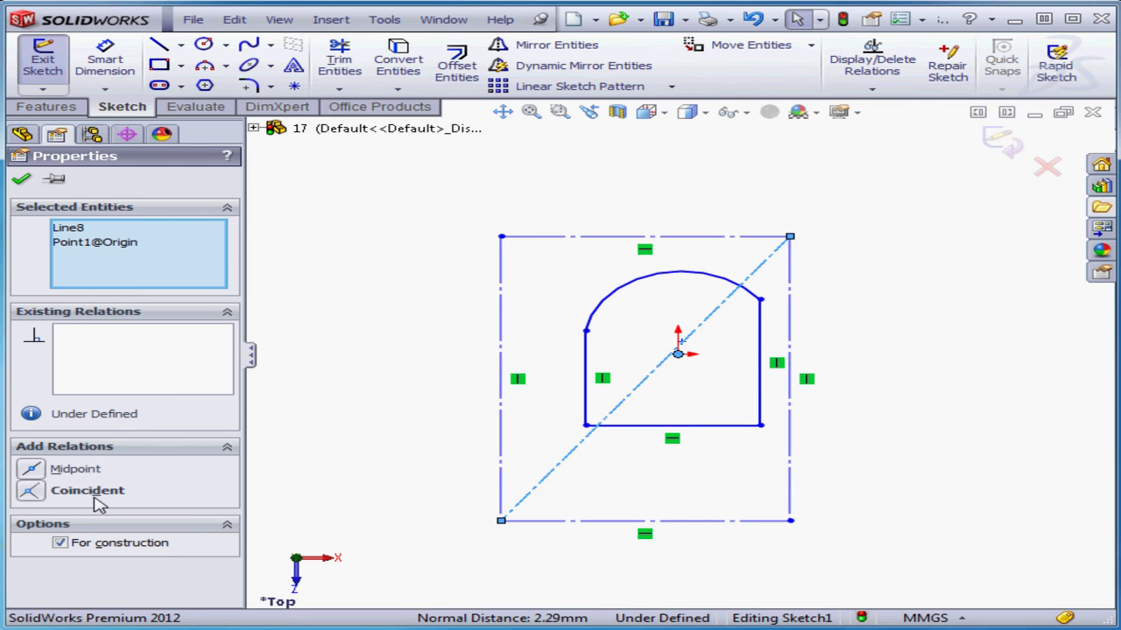
left_click(31, 470)
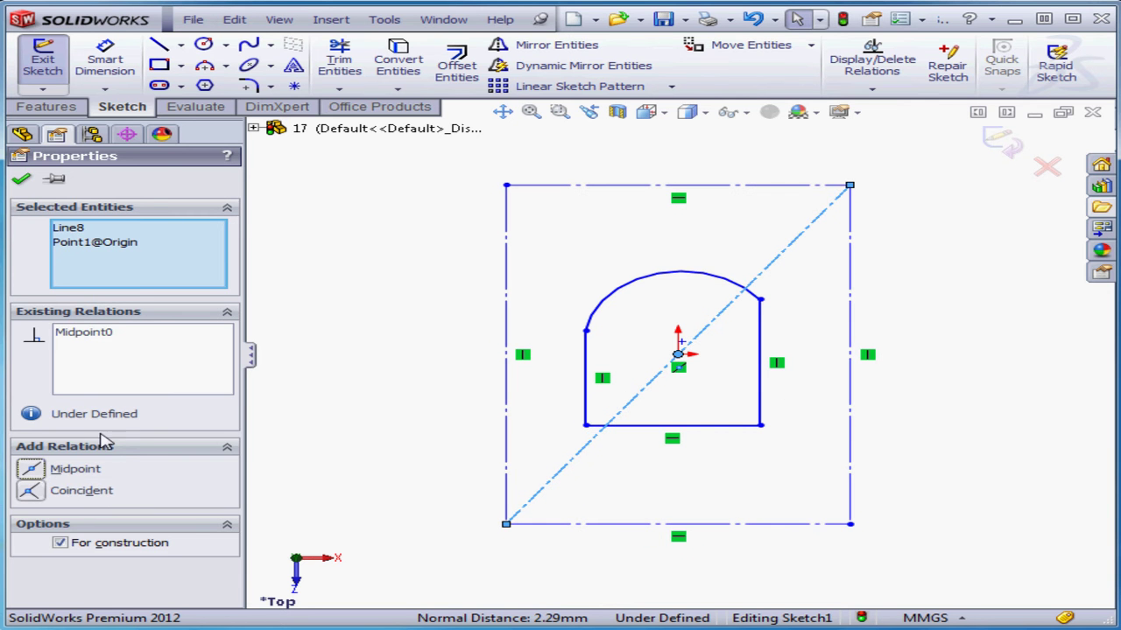
left_click(22, 179)
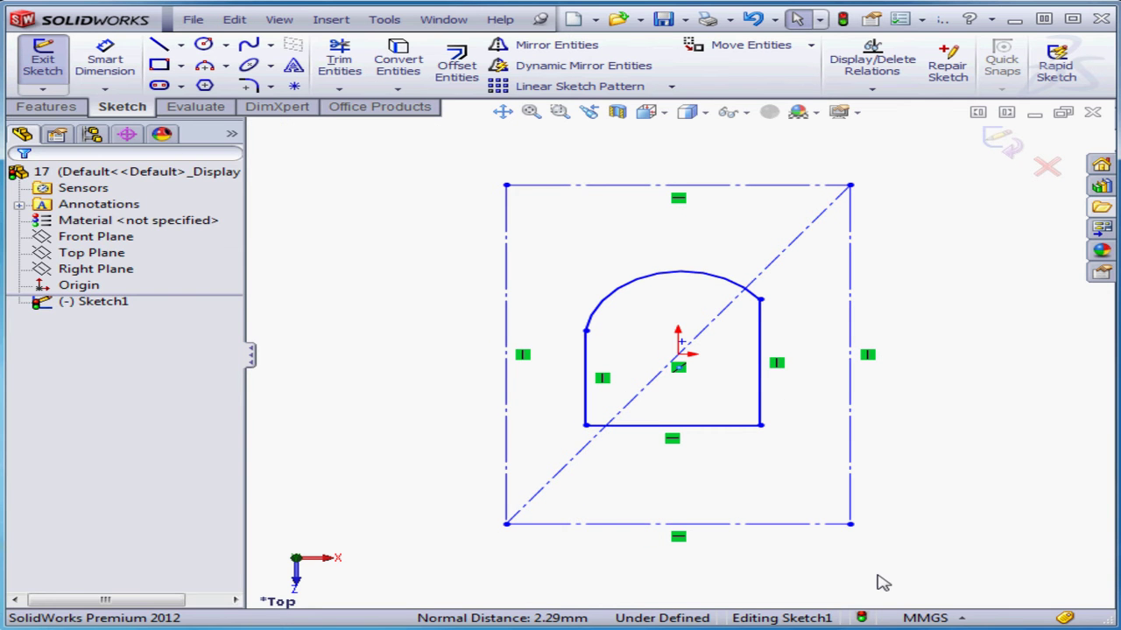
left_click_drag(857, 528, 884, 534)
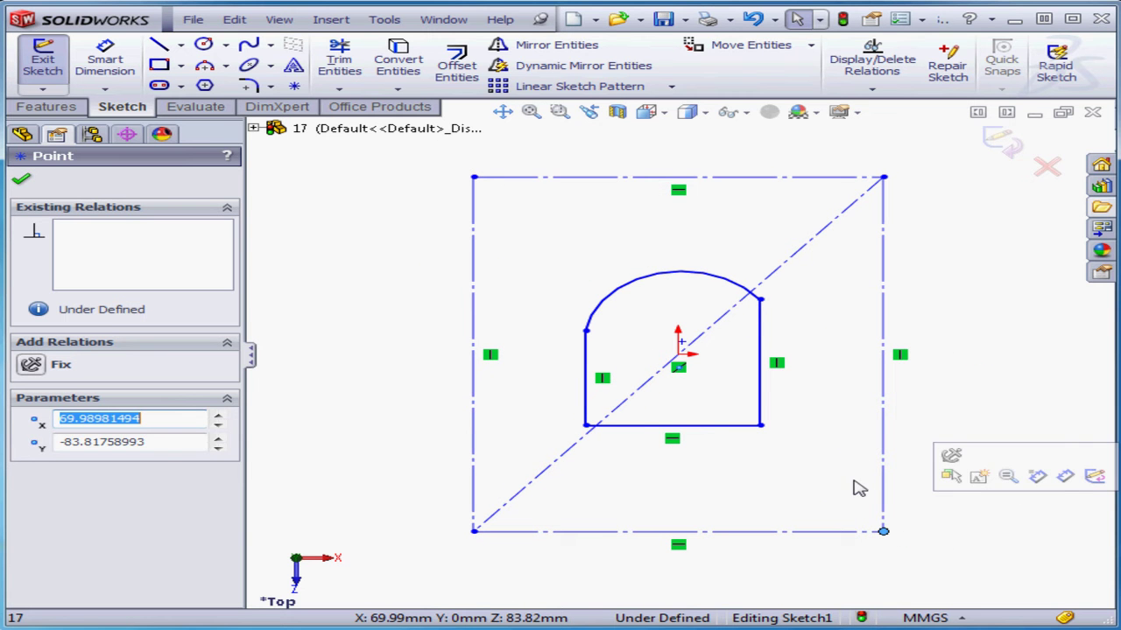
Fillet the profile's bottom-right and bottom-left corners with 10 mm sketch fillets
left_click(248, 85)
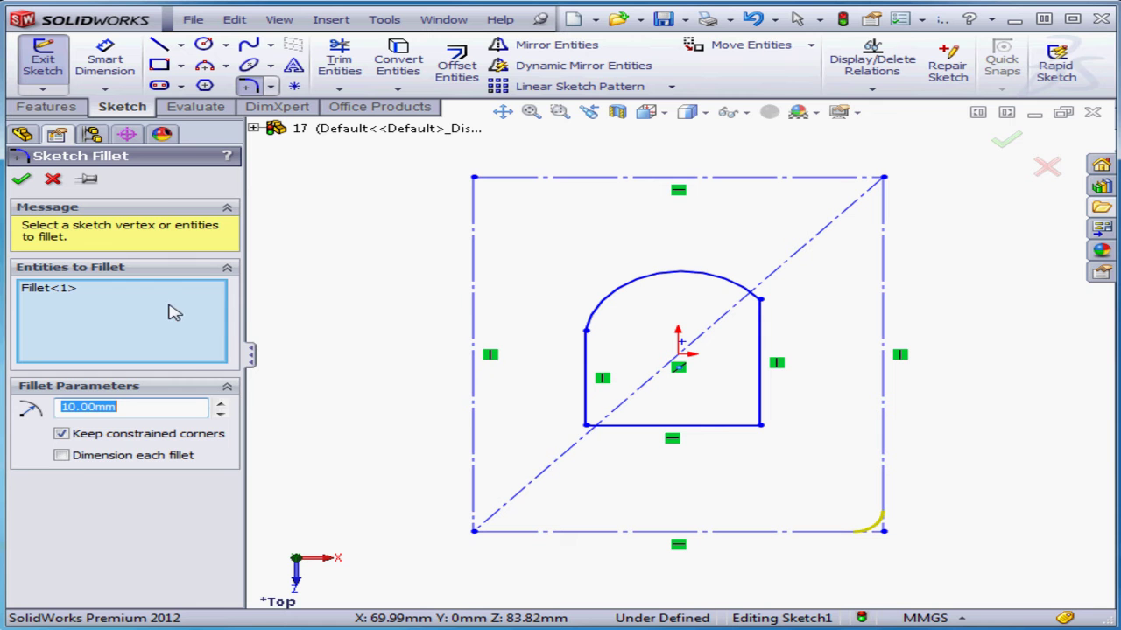
right_click(93, 308)
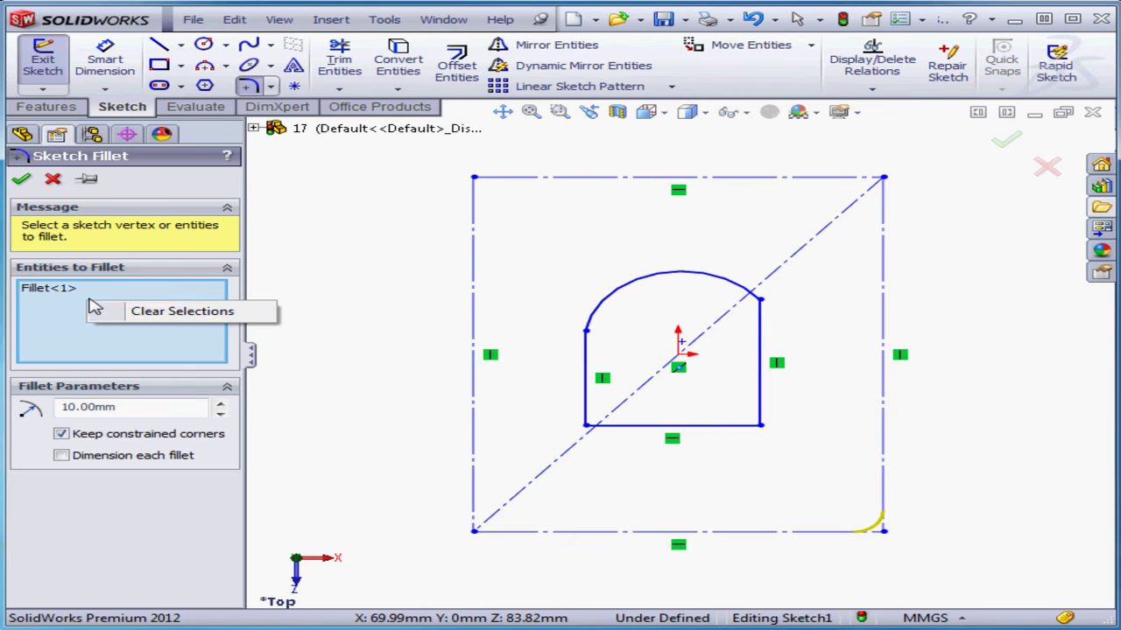
left_click(145, 312)
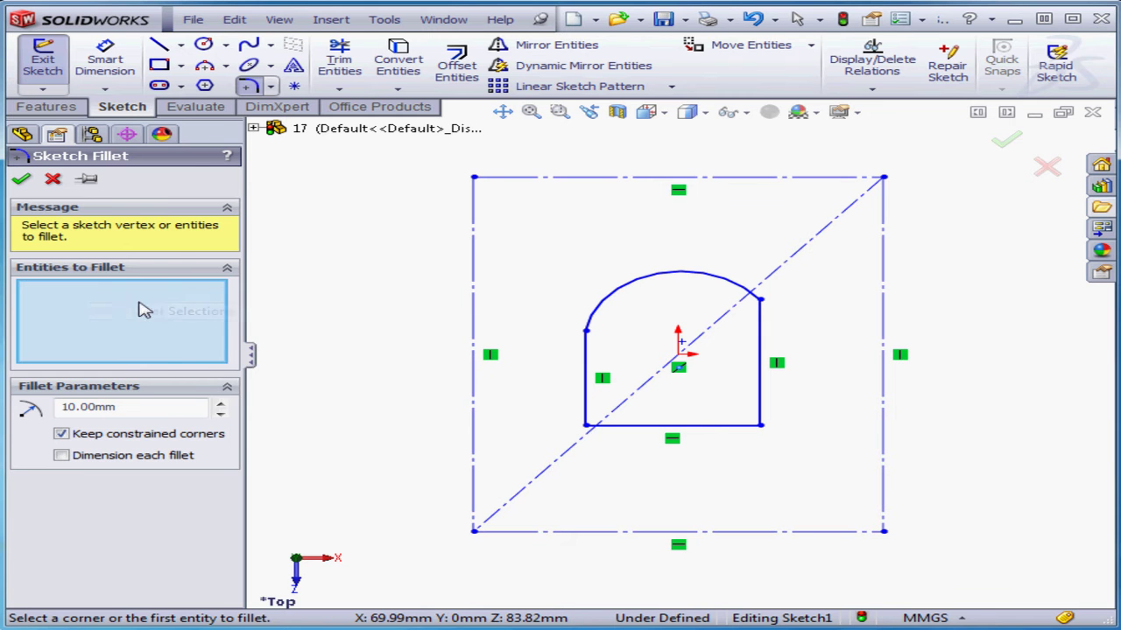
left_click(762, 427)
left_click(588, 426)
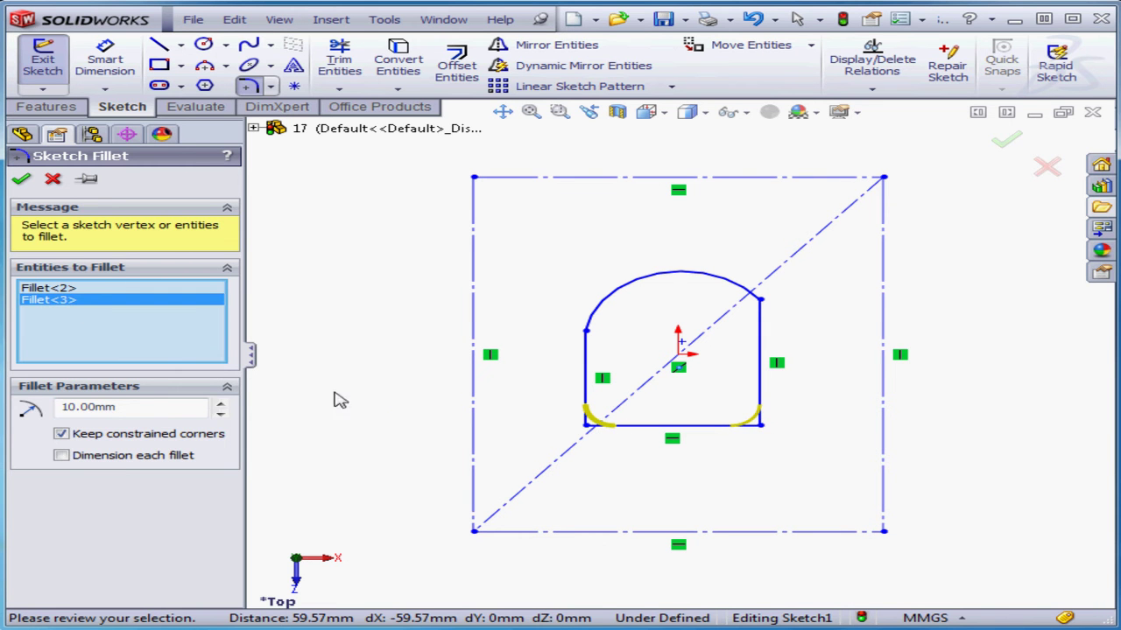
left_click(21, 180)
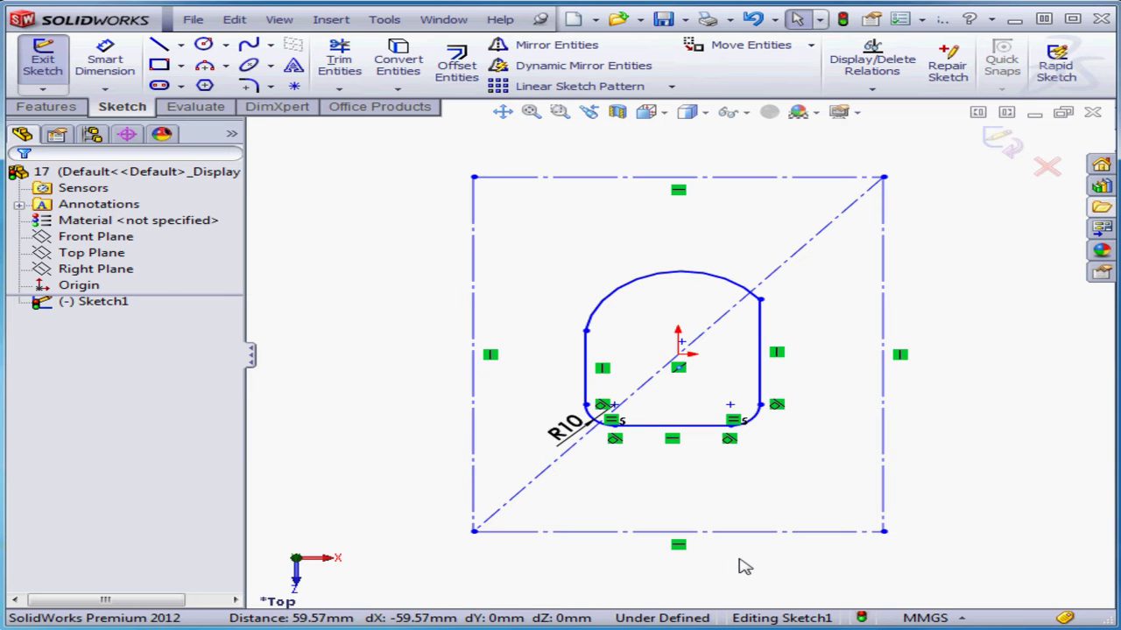
Add Collinear relations pairing the profile's bottom, right and left lines with the rectangle's edges
left_click_drag(723, 563, 663, 414)
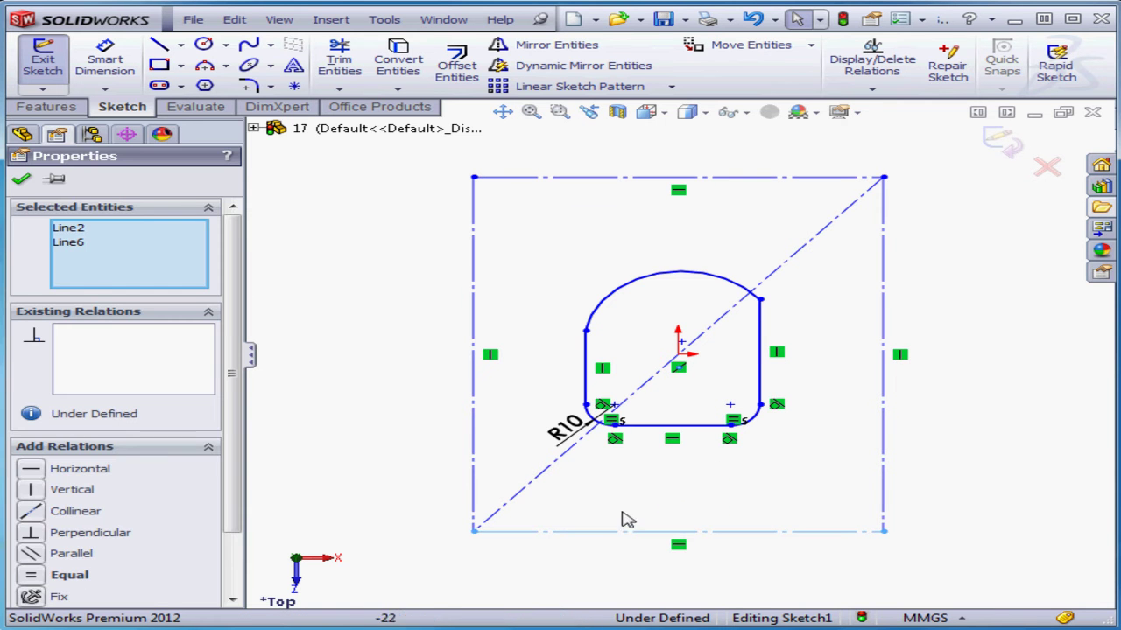
left_click(718, 569)
left_click_drag(713, 564, 665, 402)
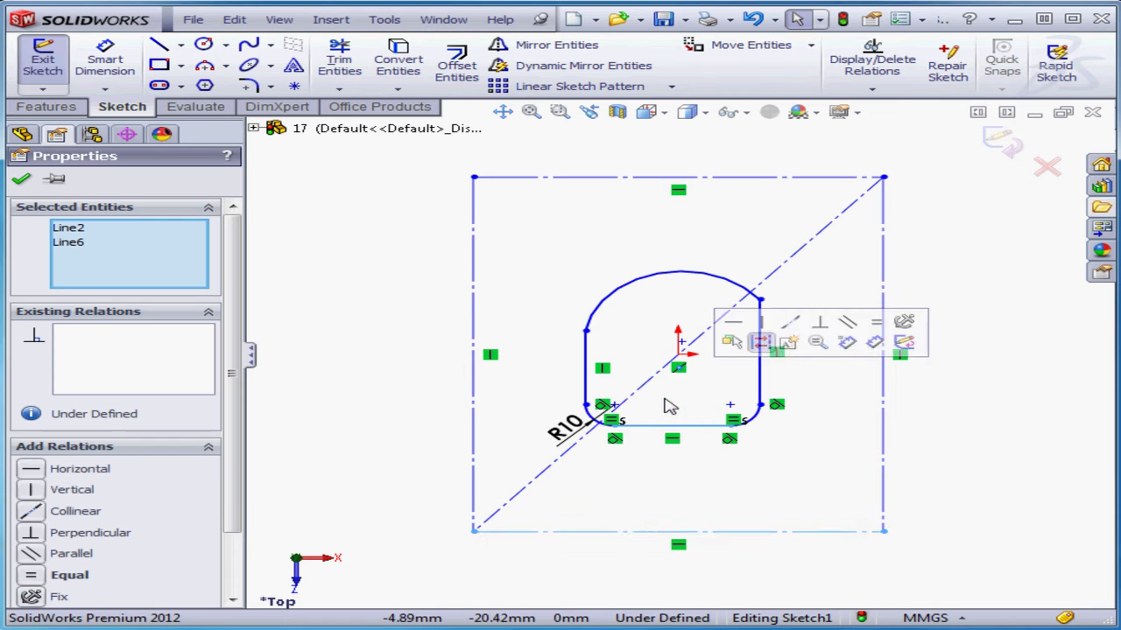
left_click(31, 511)
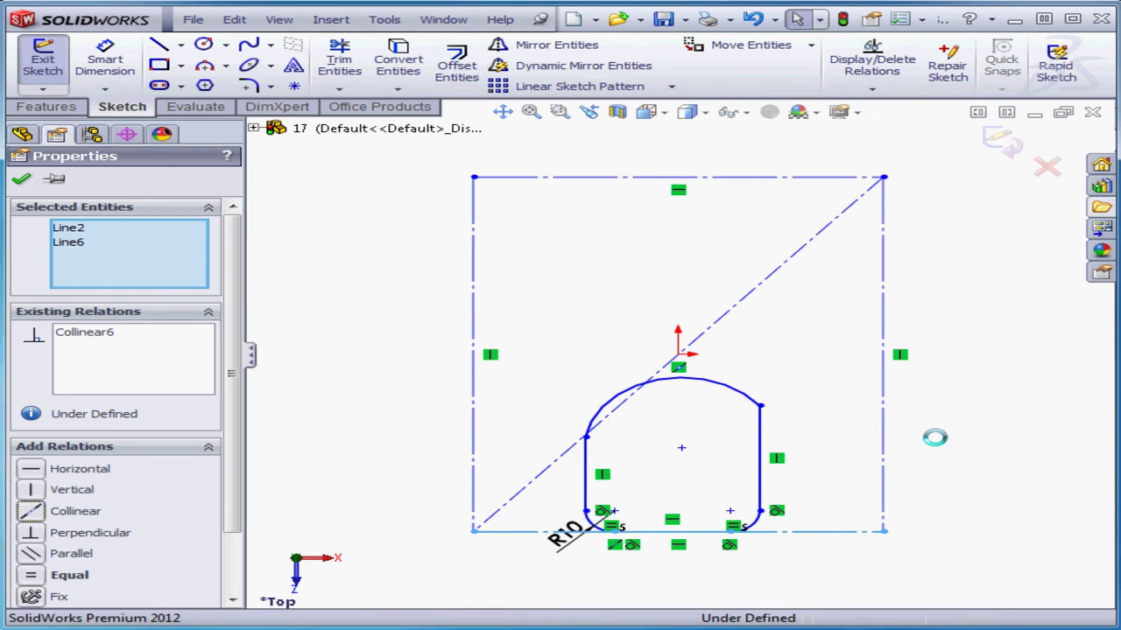
left_click_drag(937, 438, 711, 486)
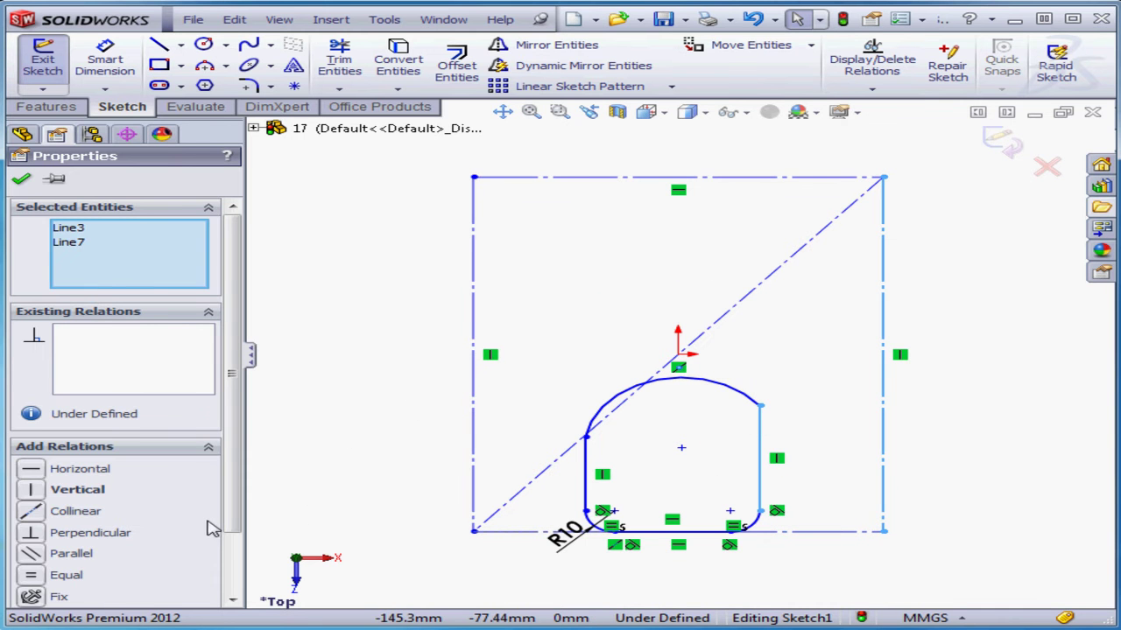
left_click(31, 511)
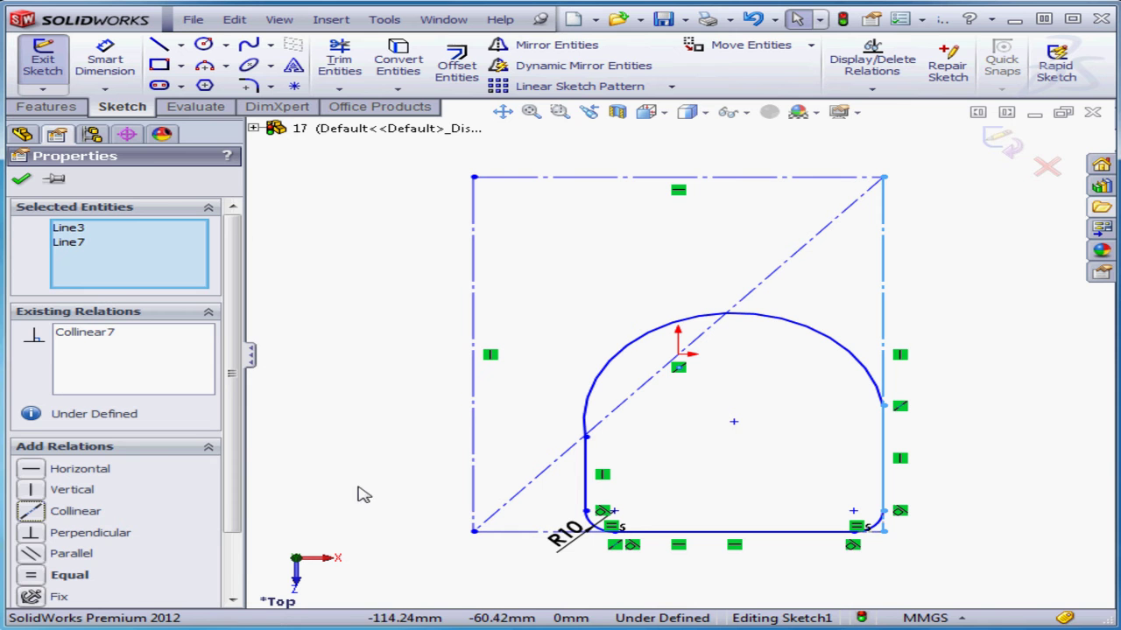
left_click(585, 478)
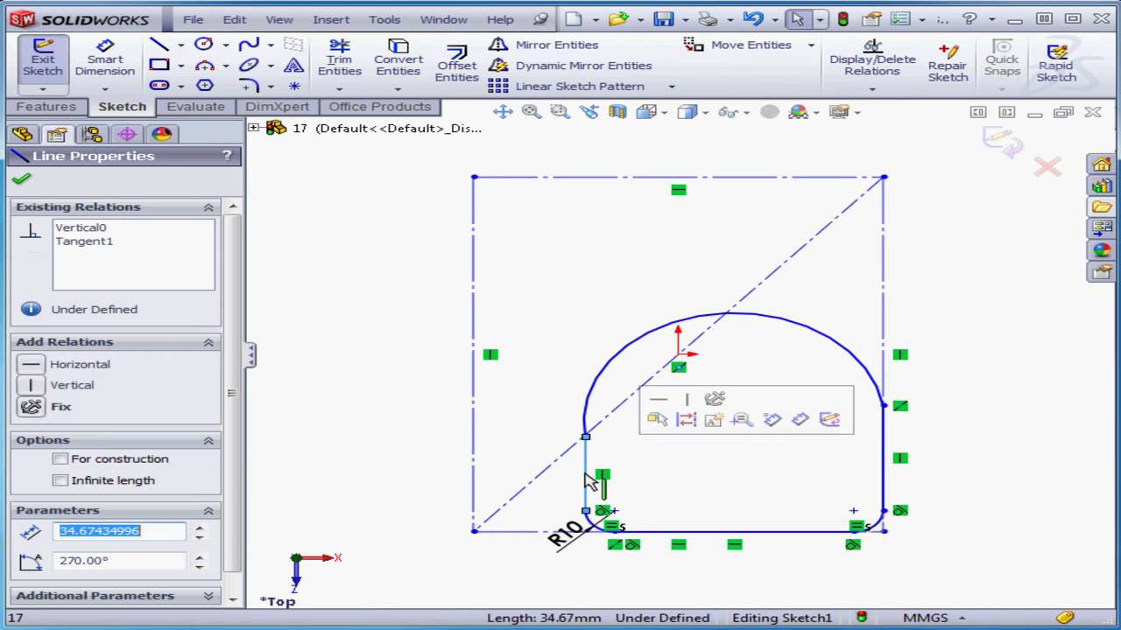
left_click(473, 458, "ctrl")
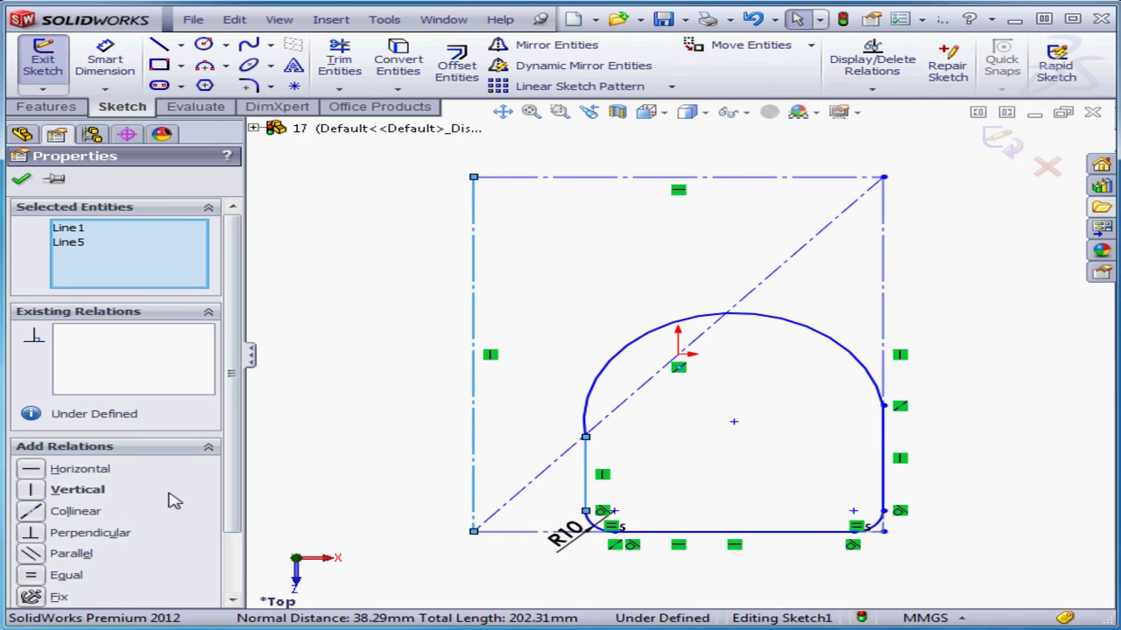
left_click(31, 512)
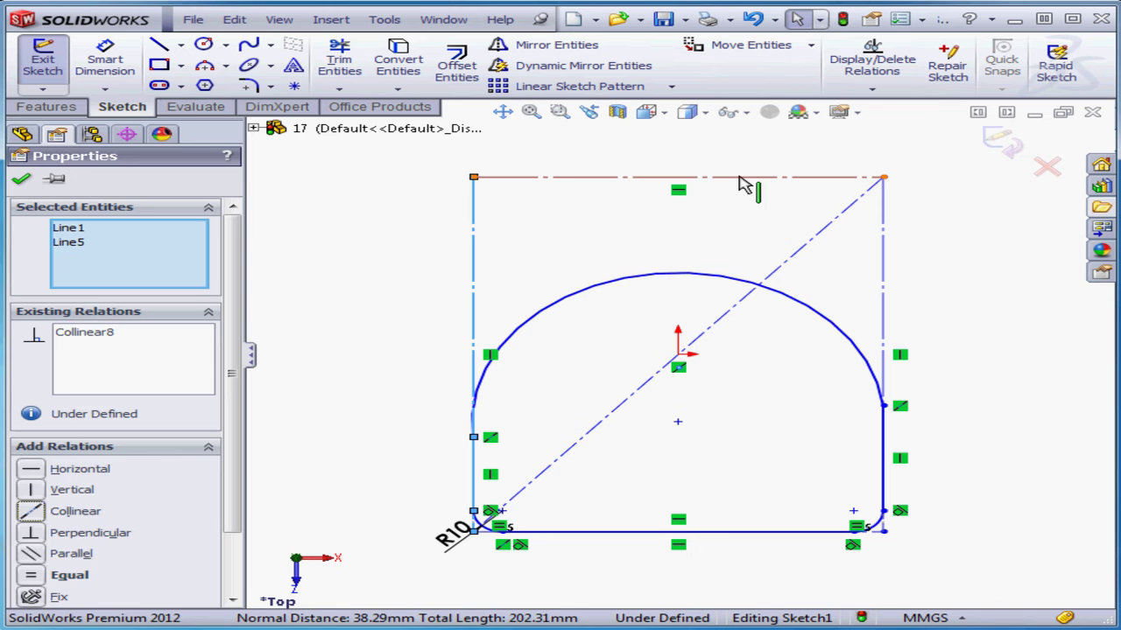
left_click_drag(760, 148, 617, 291)
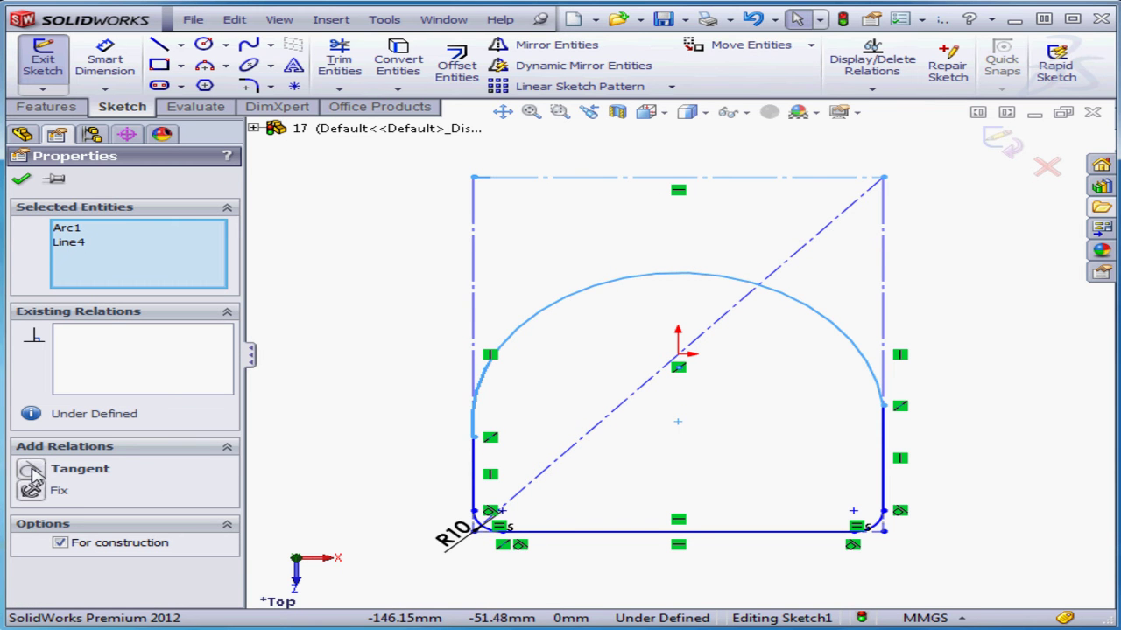
Make the arch tangent to the rectangle's top edge, with its ends dragged onto both side lines
left_click(31, 470)
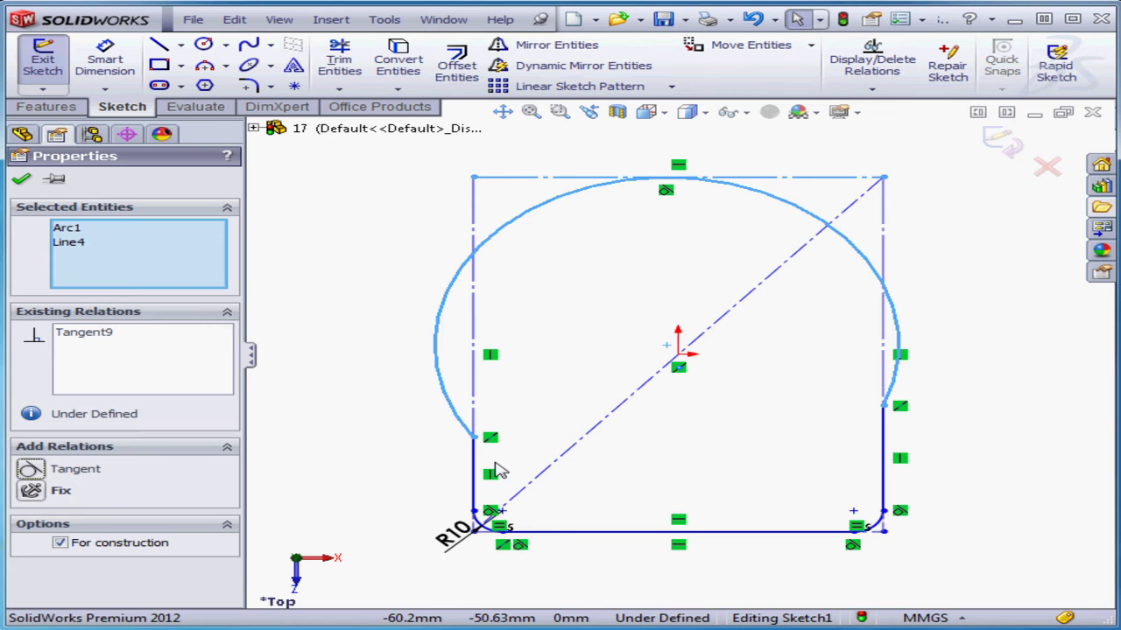
left_click_drag(475, 438, 469, 292)
mouse_move(896, 408)
left_mouse_down()
mouse_move(907, 321)
mouse_move(881, 280)
mouse_move(862, 288)
left_mouse_up()
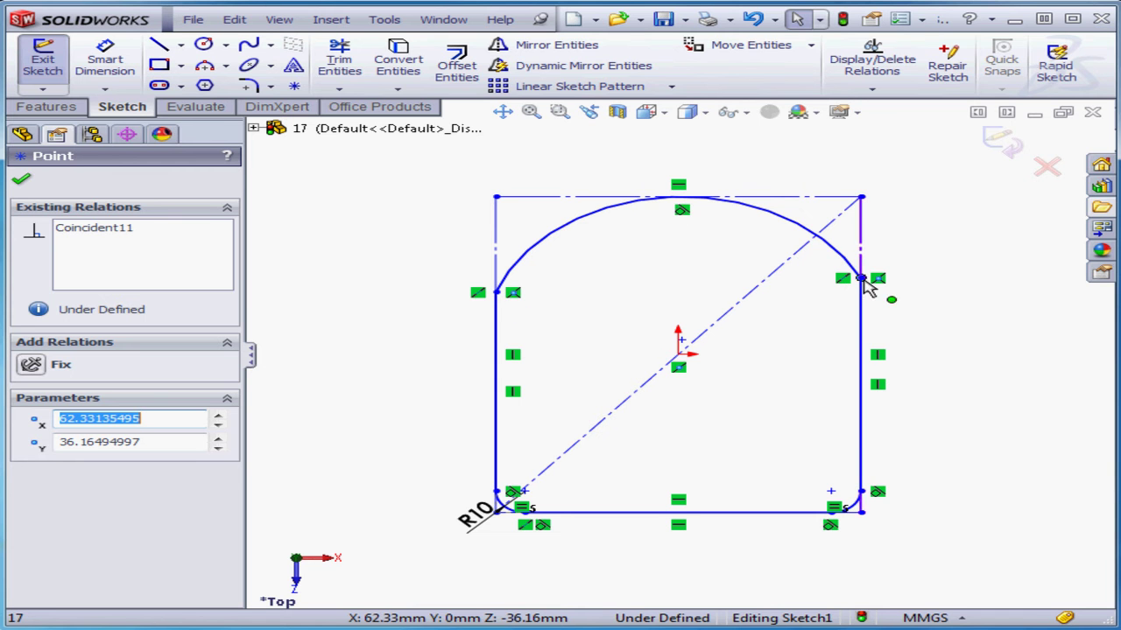
Draw a centerline from the arch's left end to its right end
left_click(398, 254)
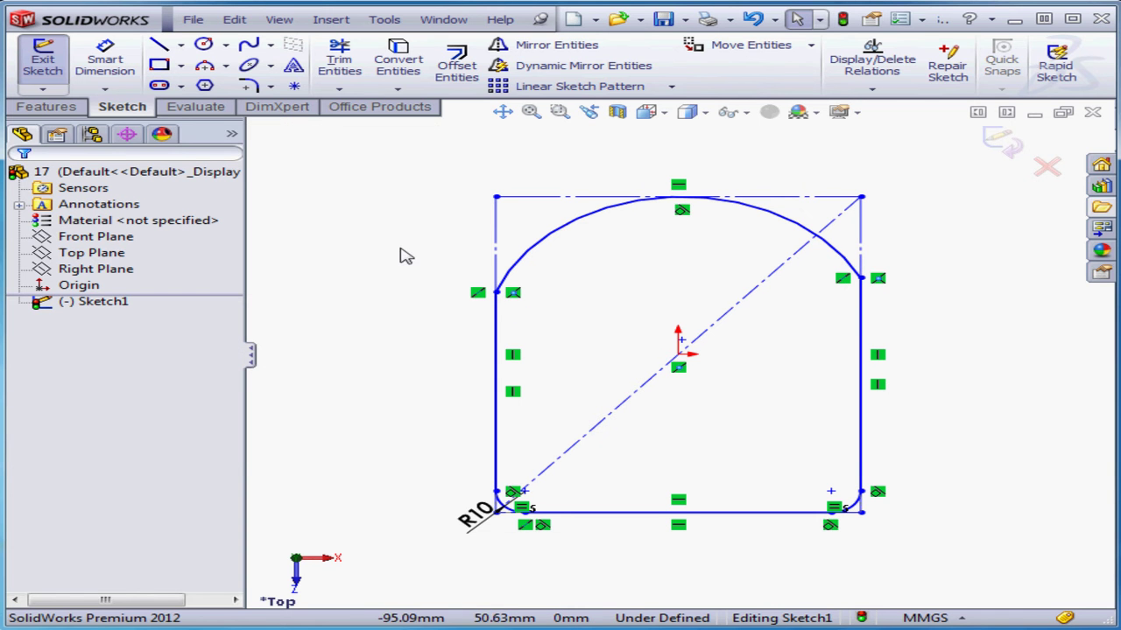
left_click(180, 45)
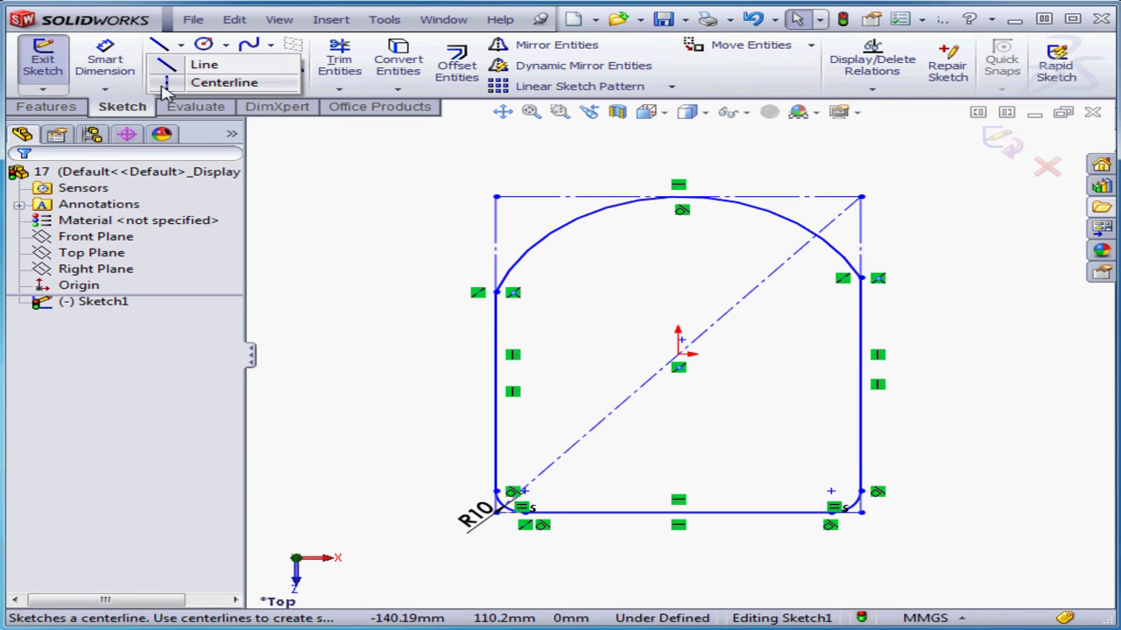
left_click(166, 84)
left_click(512, 293)
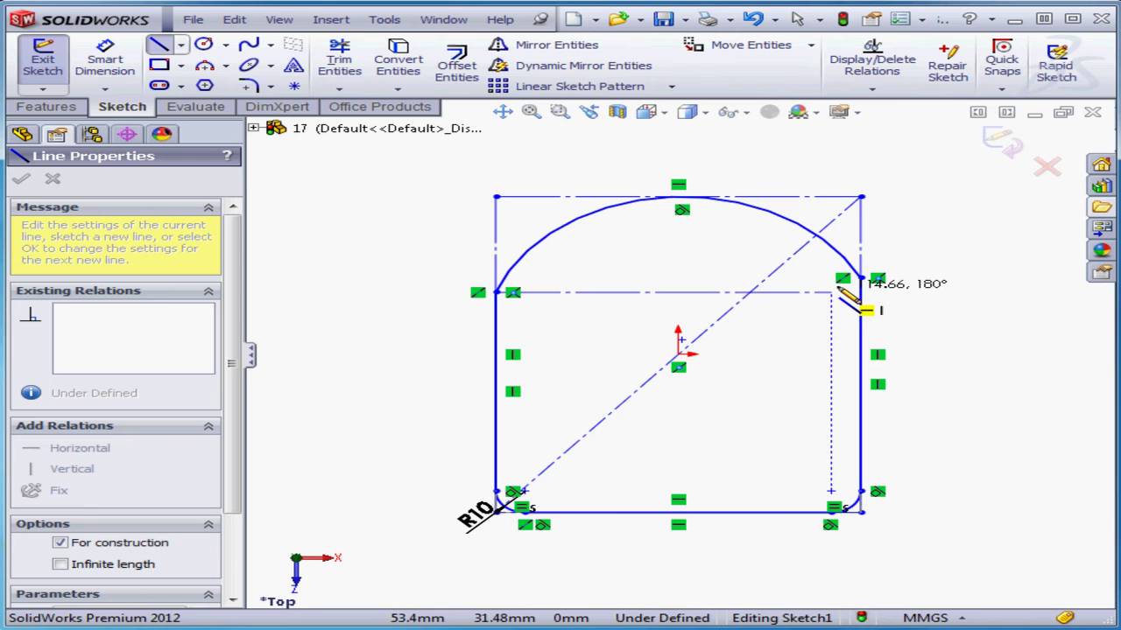
left_click(860, 278)
right_click(916, 277)
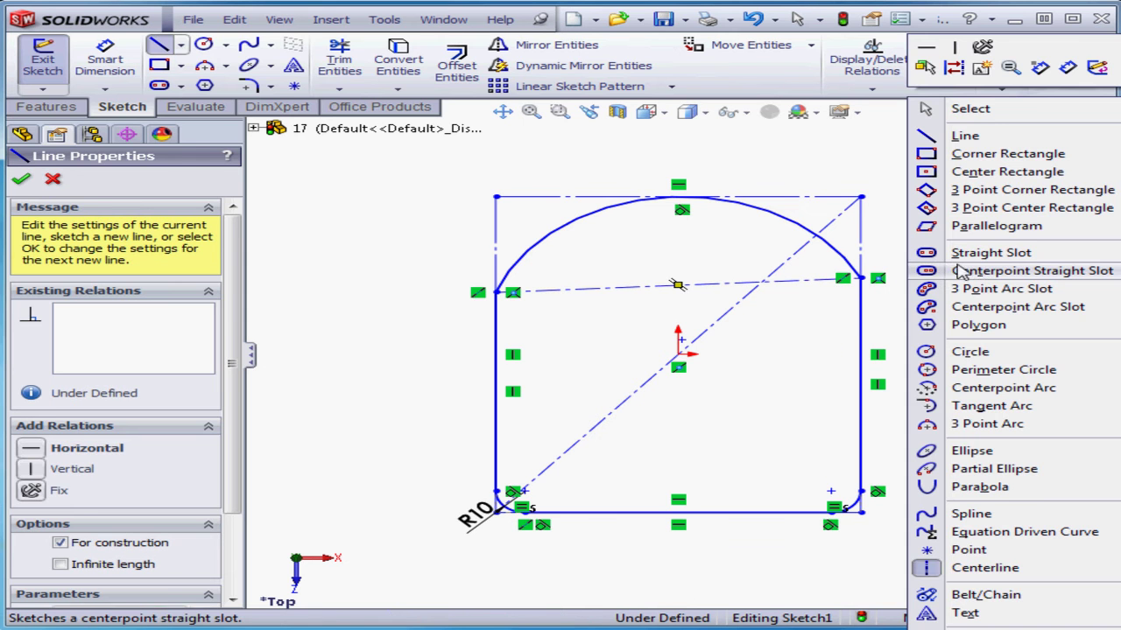
left_click(970, 108)
Give the new centerline a Horizontal relation
left_click(691, 290)
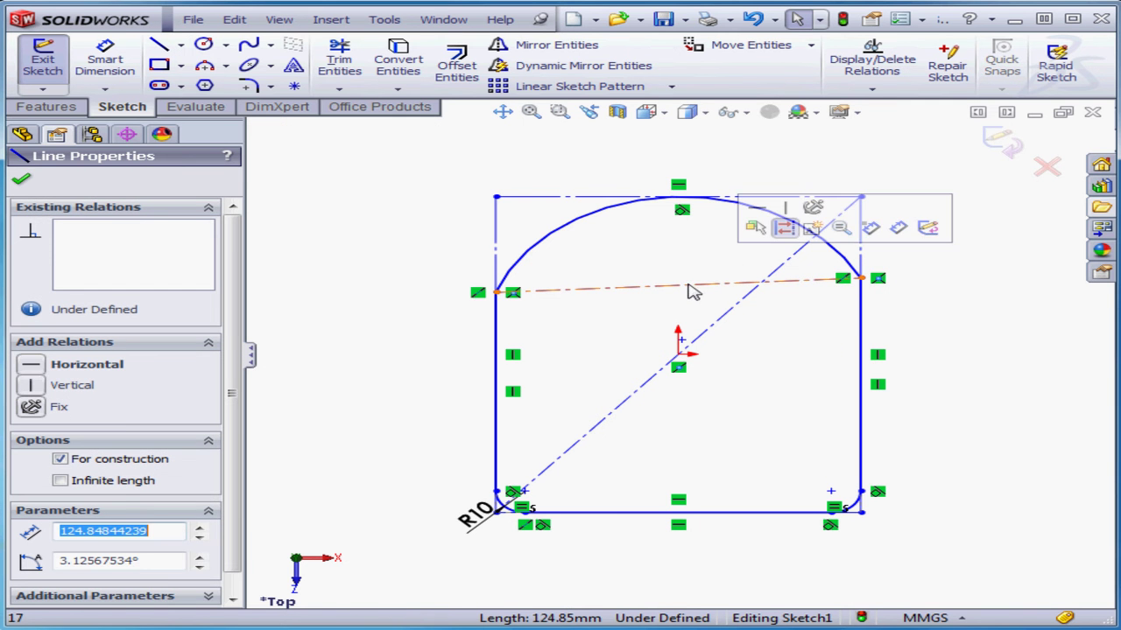
left_click(31, 366)
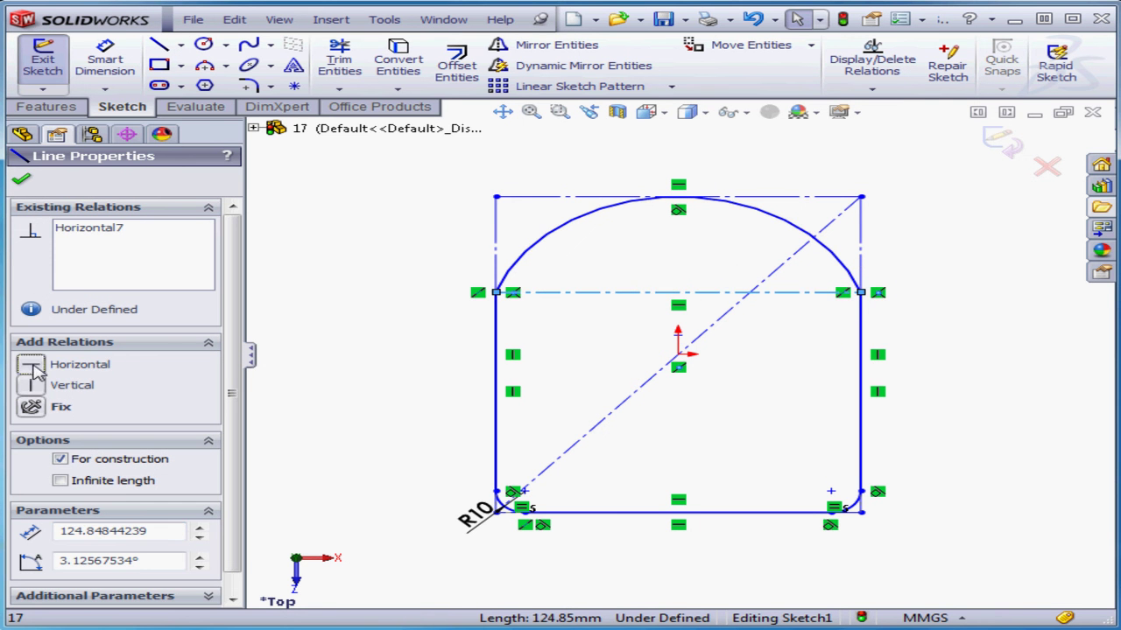
left_click(21, 182)
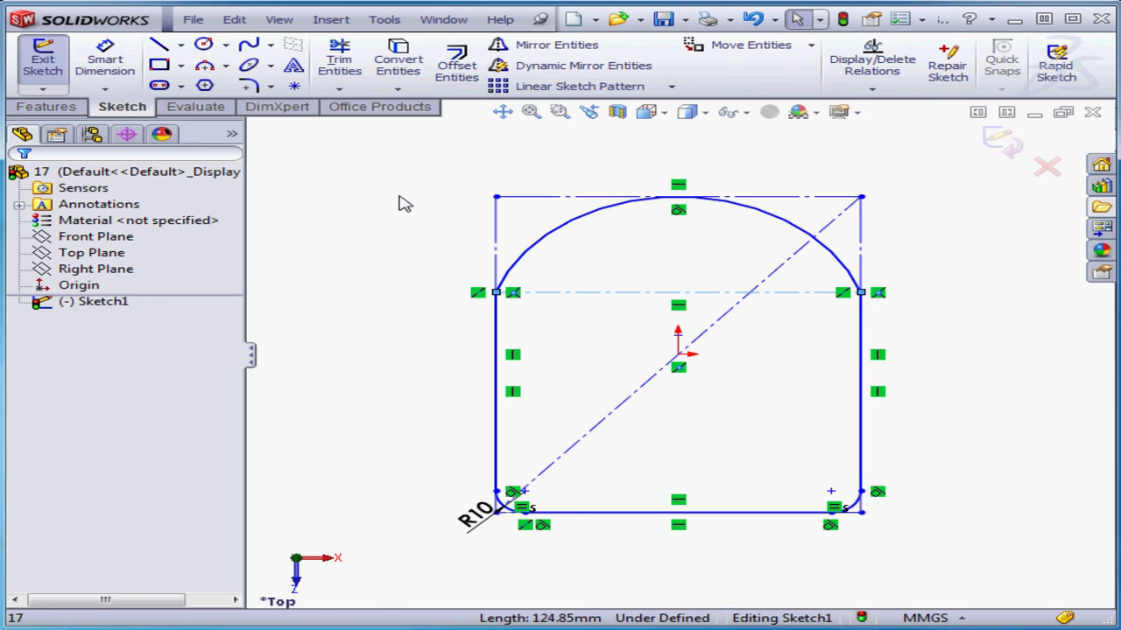
left_click(106, 64)
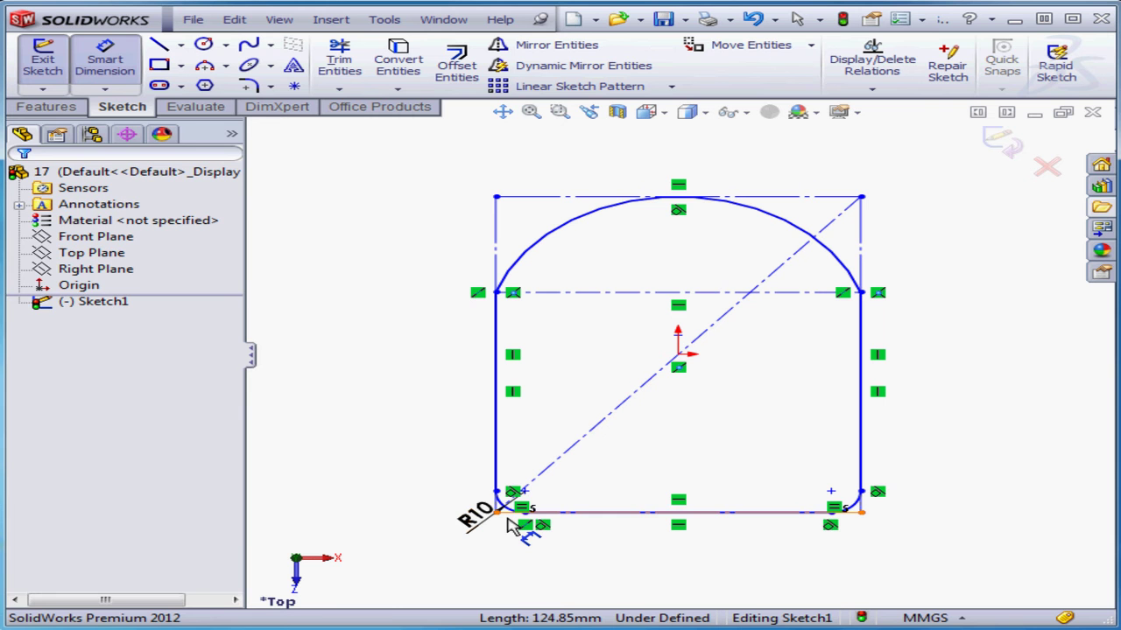
Dimension the bottom width to 100 and the construction rectangle's height to 120
left_click(515, 522)
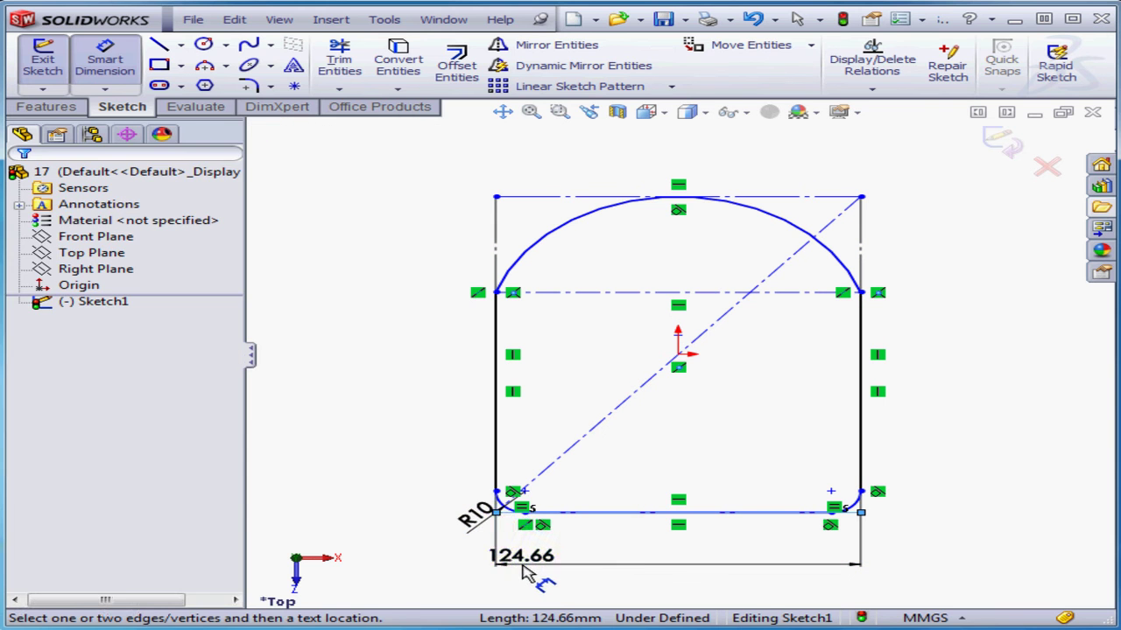
left_click(521, 564)
type("1")
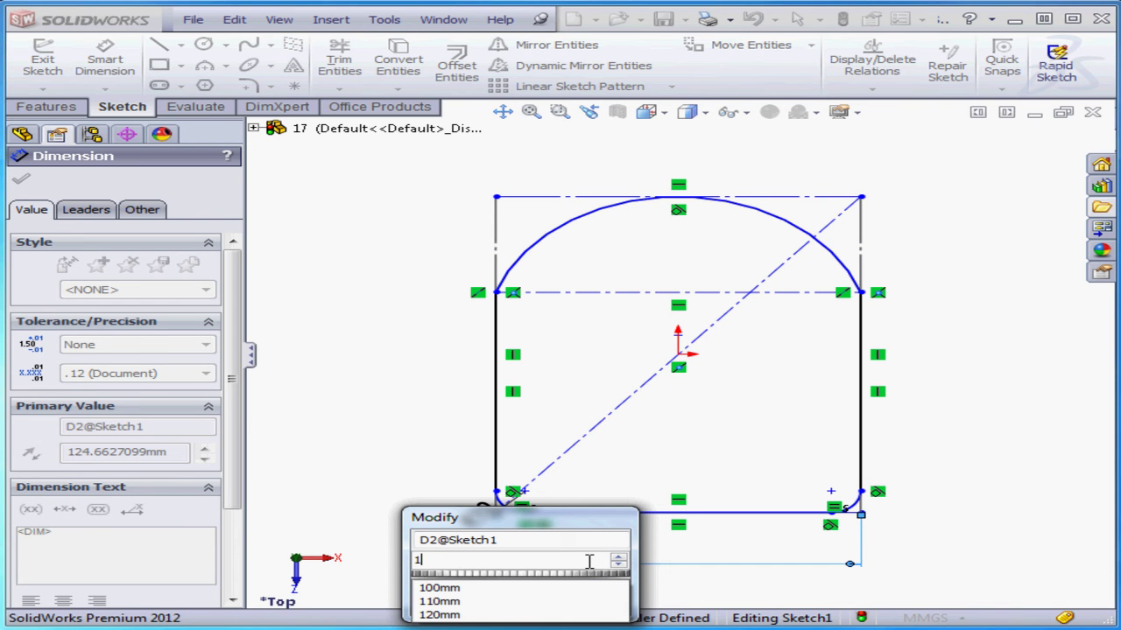
type("00")
key("Return")
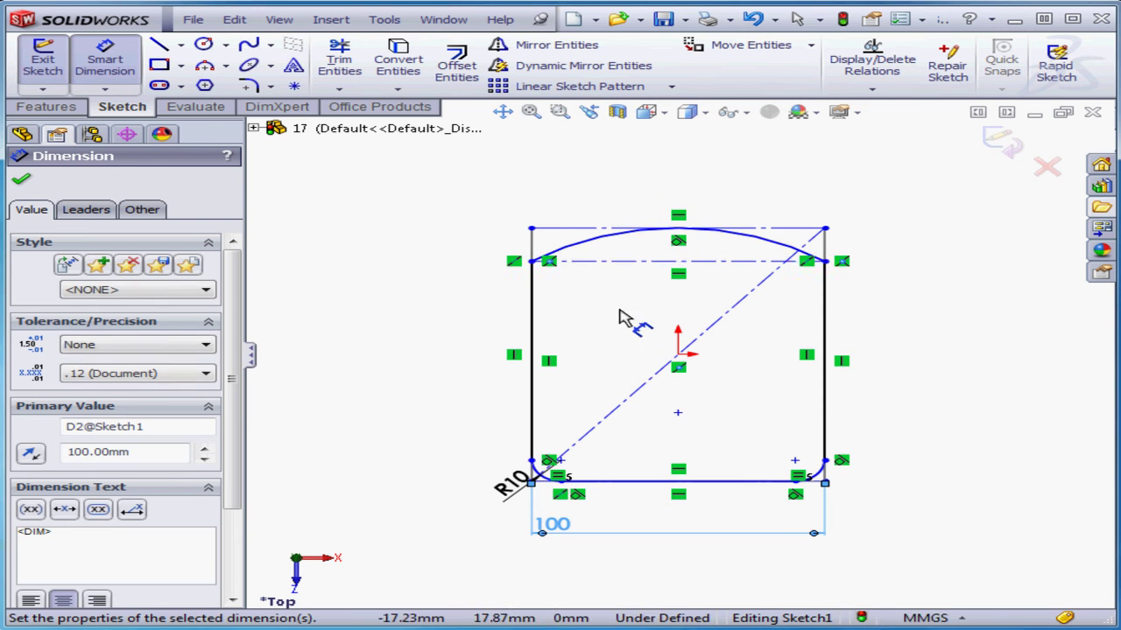
left_click(531, 280)
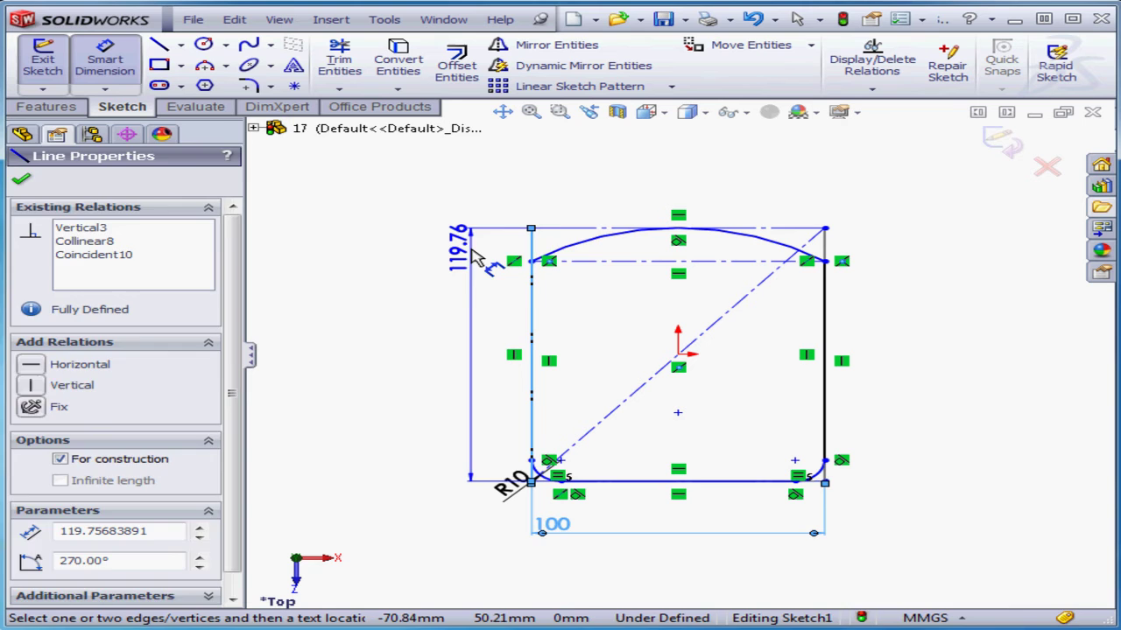
left_click(478, 256)
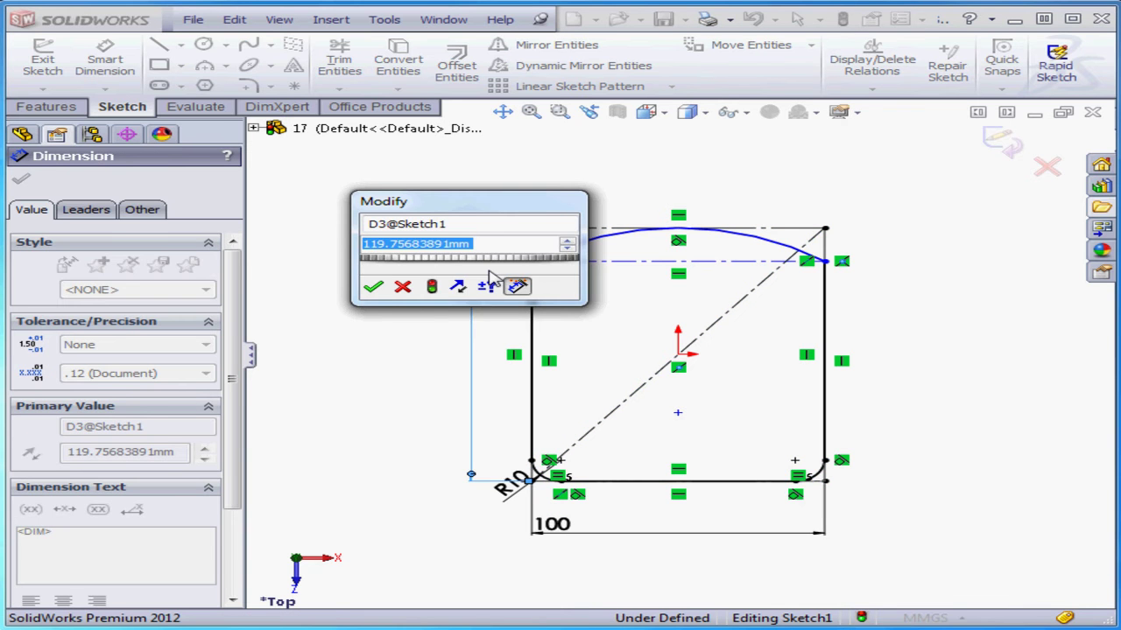
type("120")
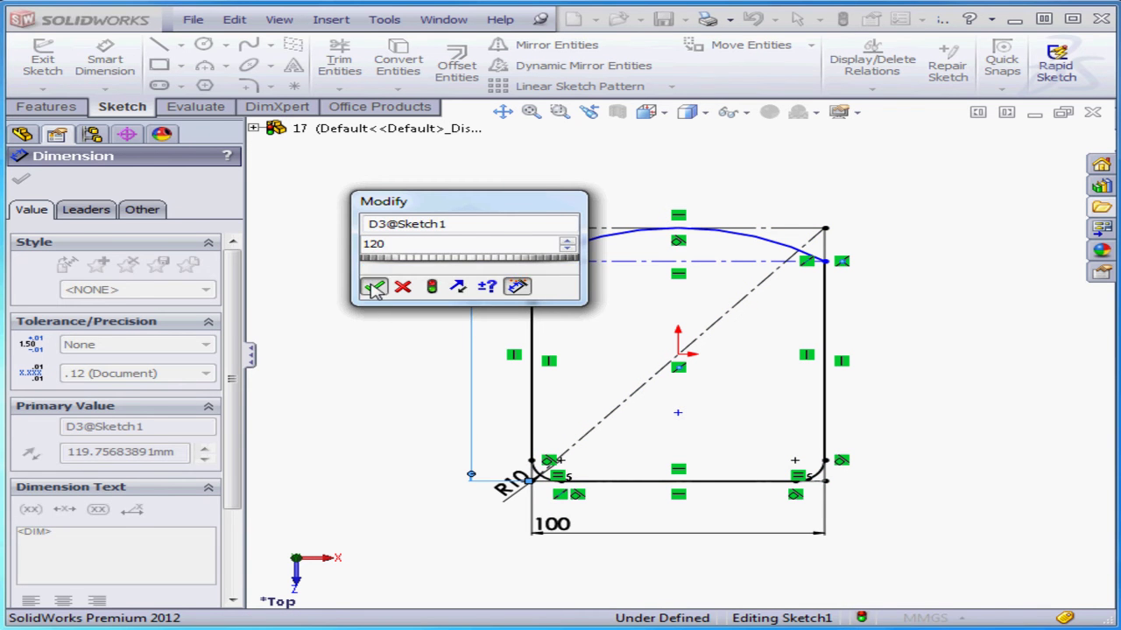
left_click(372, 287)
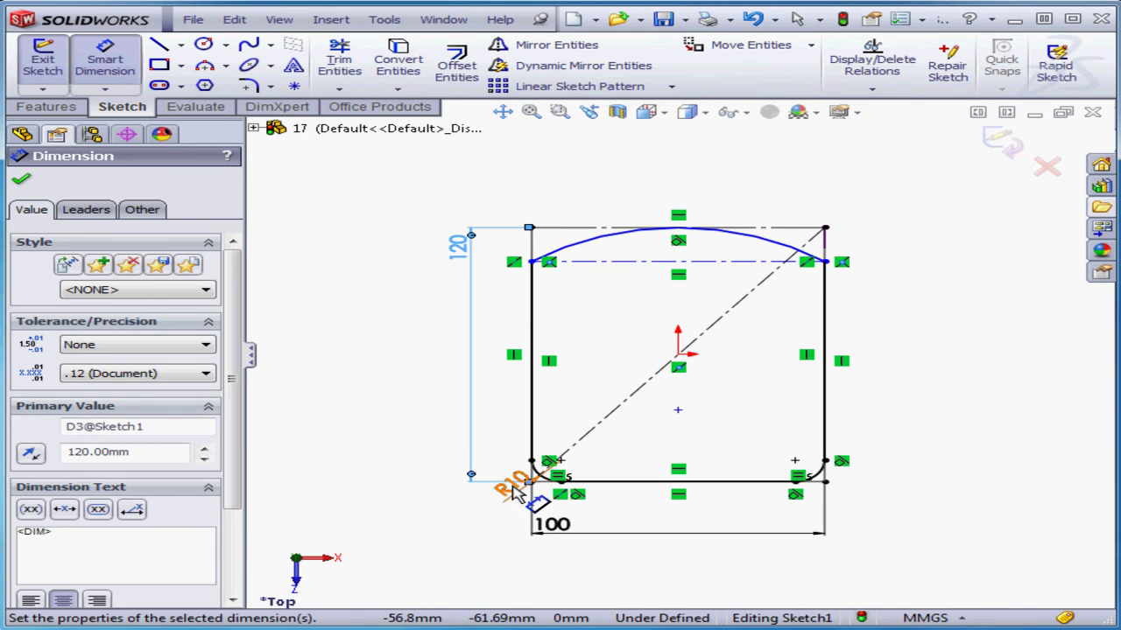
Dimension the arch's left end 95 above the lower-left corner point
left_click_drag(515, 483, 529, 523)
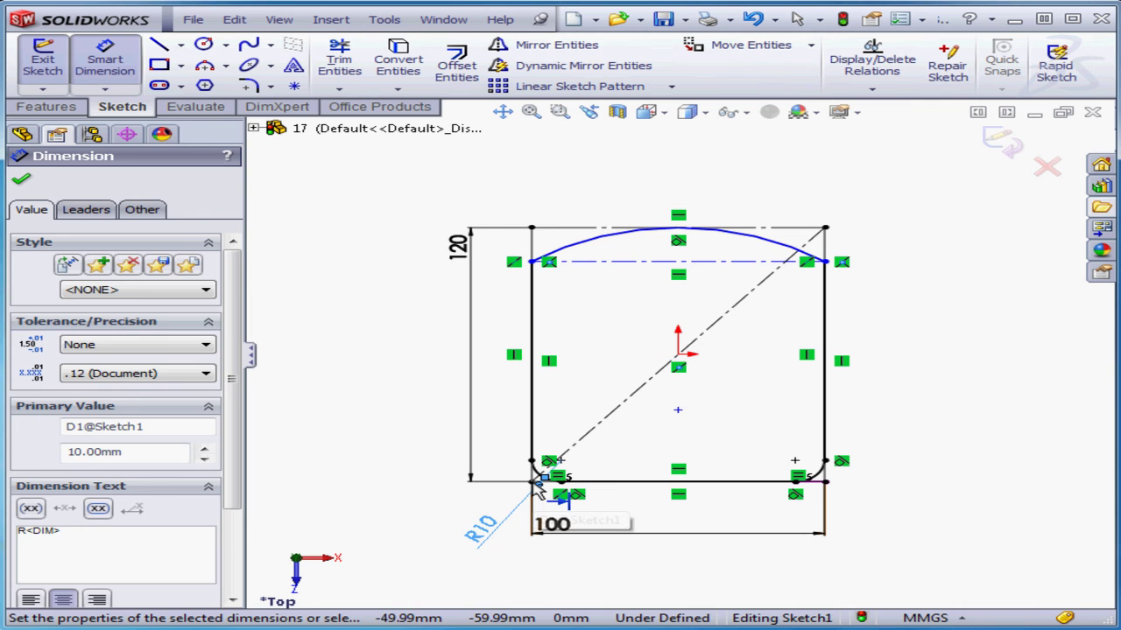
left_click(534, 481)
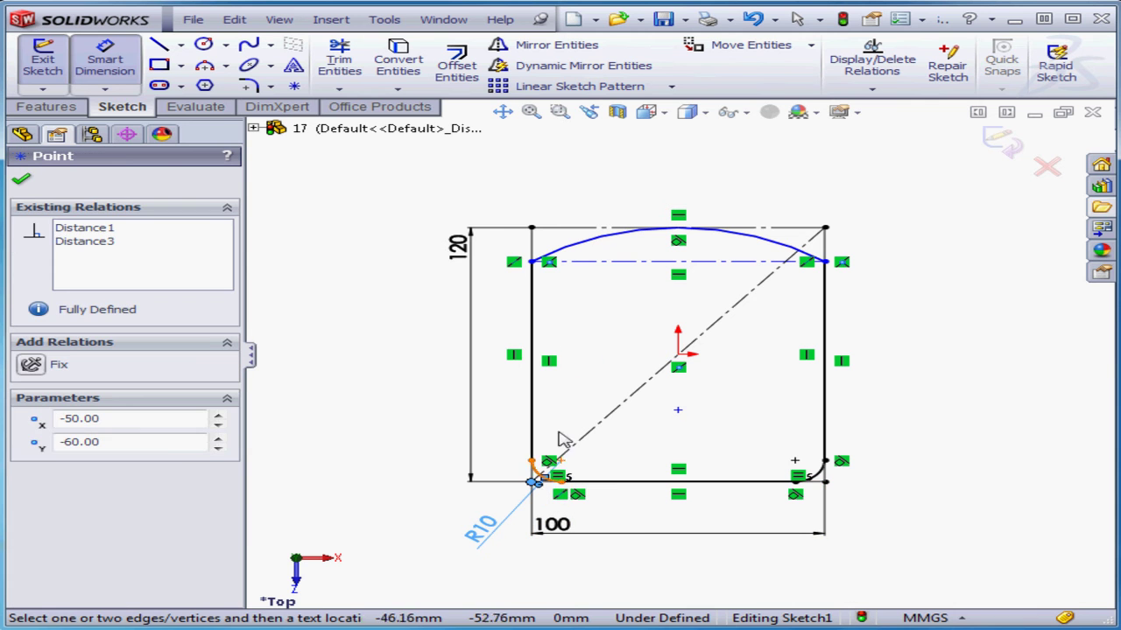
left_click(531, 261)
left_click(504, 315)
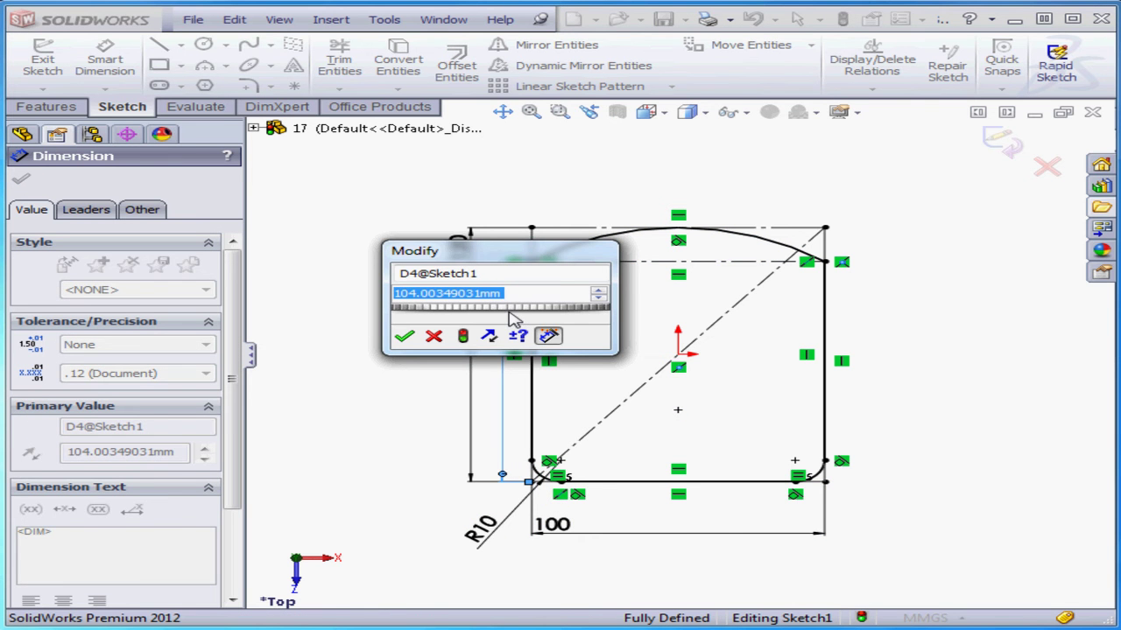
type("95")
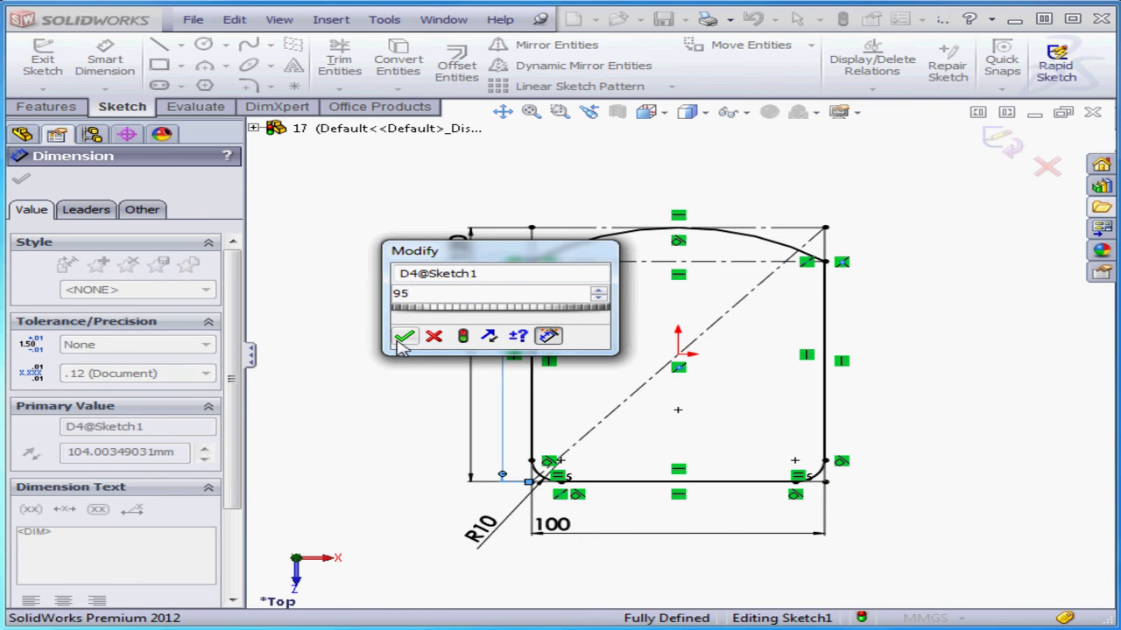
left_click(404, 336)
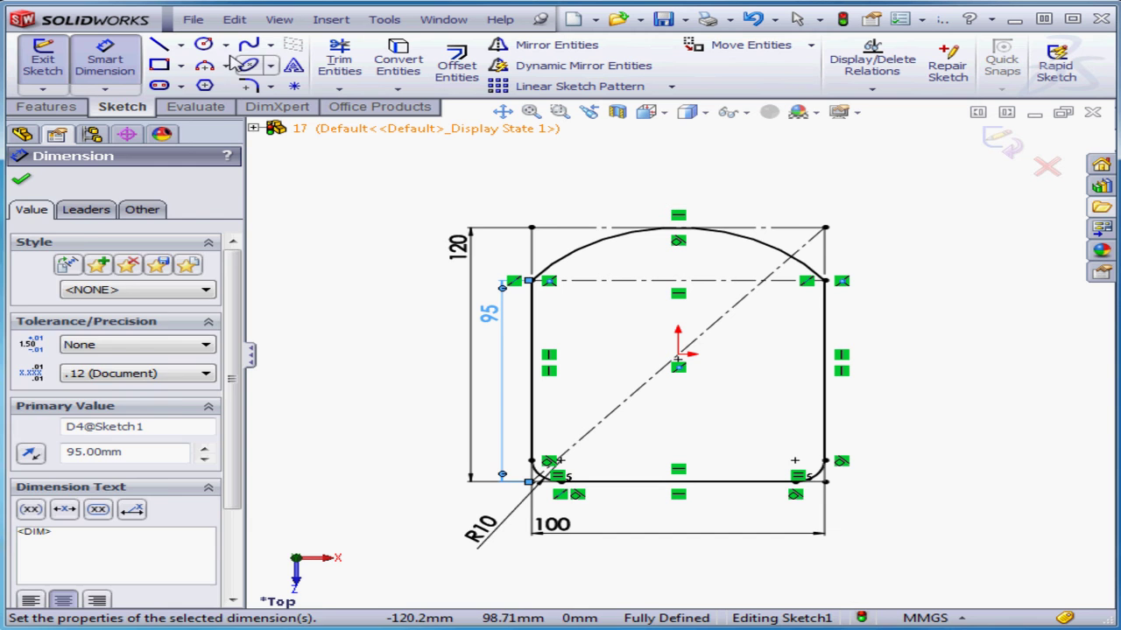
Sketch a small circle in the upper left of the profile
left_click(204, 45)
left_click(587, 308)
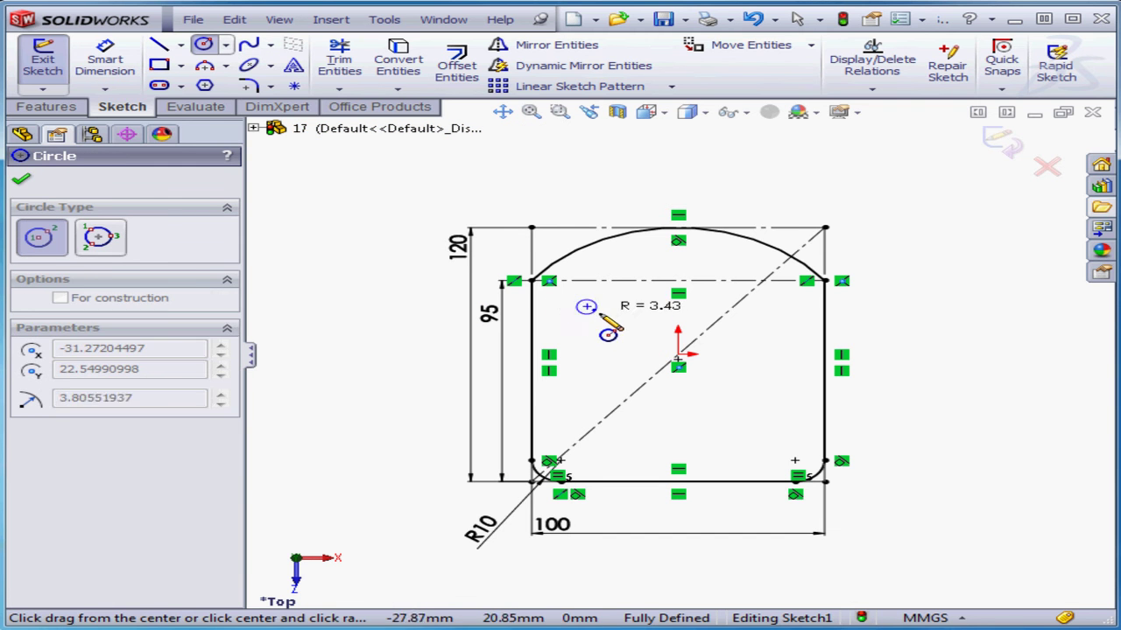
left_click(611, 321)
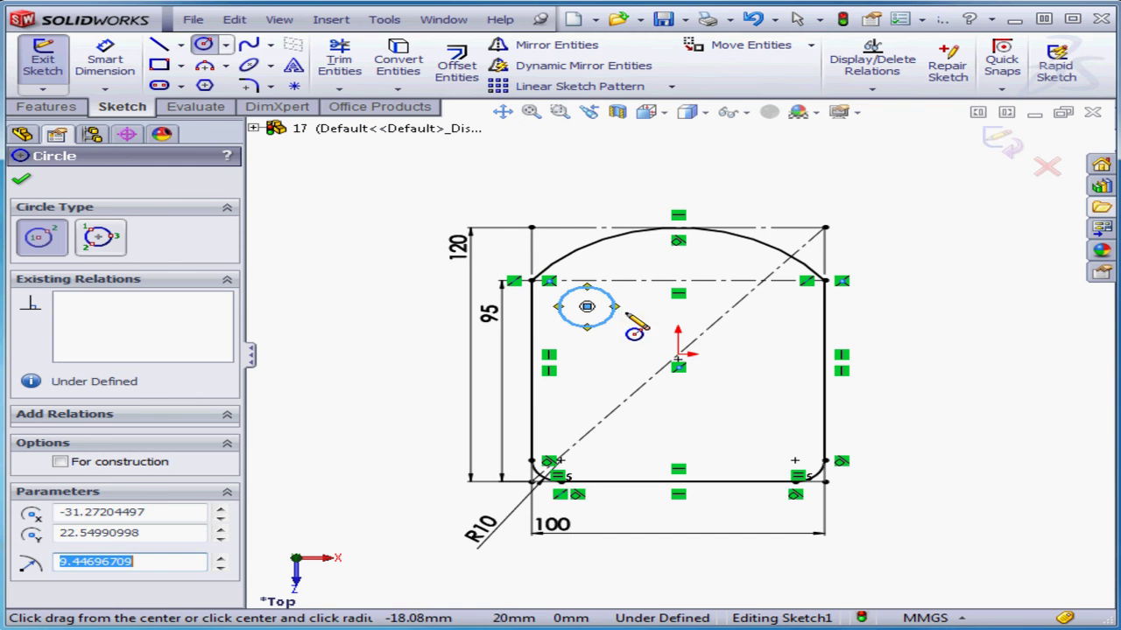
Draw a horizontal centerline ending at the origin, then a slanted one up to the arch
left_click(181, 44)
left_click(210, 82)
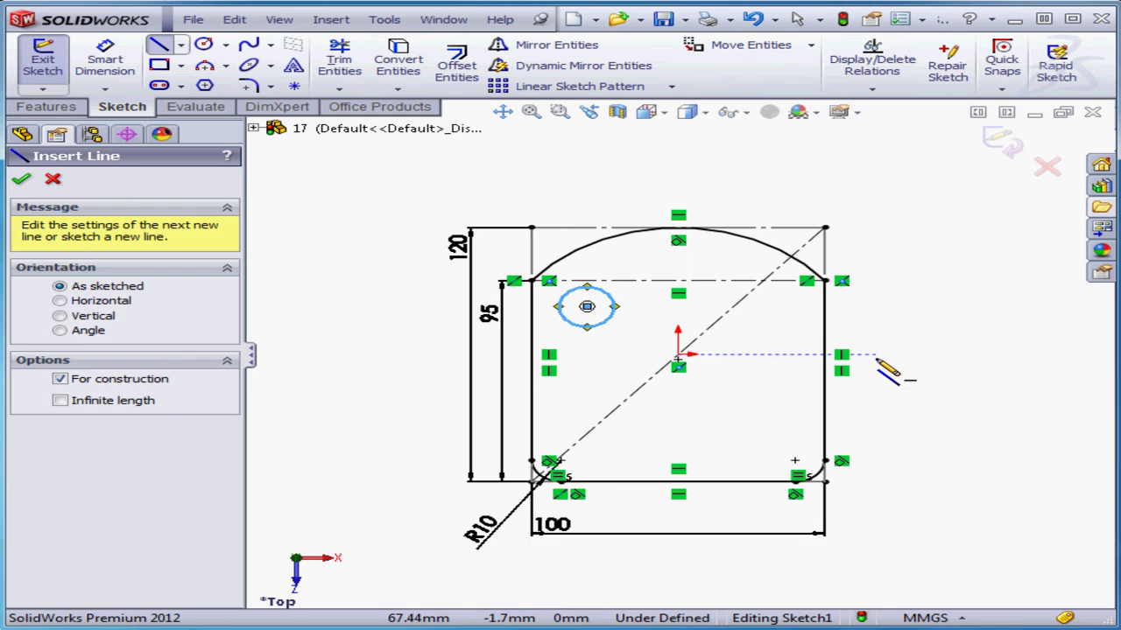
left_click(875, 353)
left_click(679, 354)
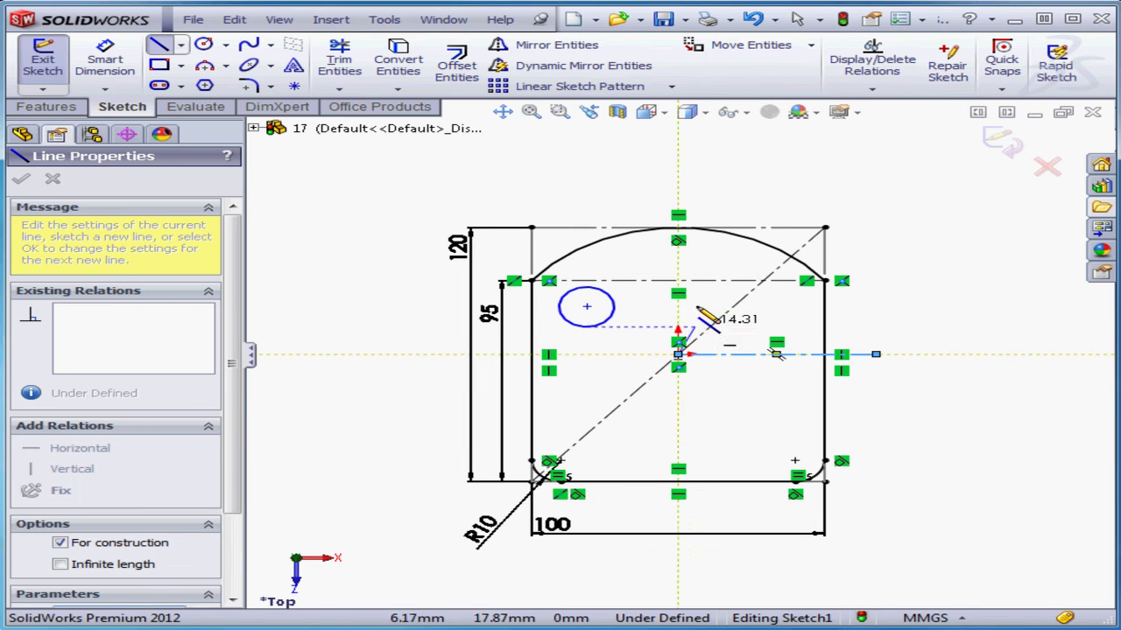
left_click(614, 238)
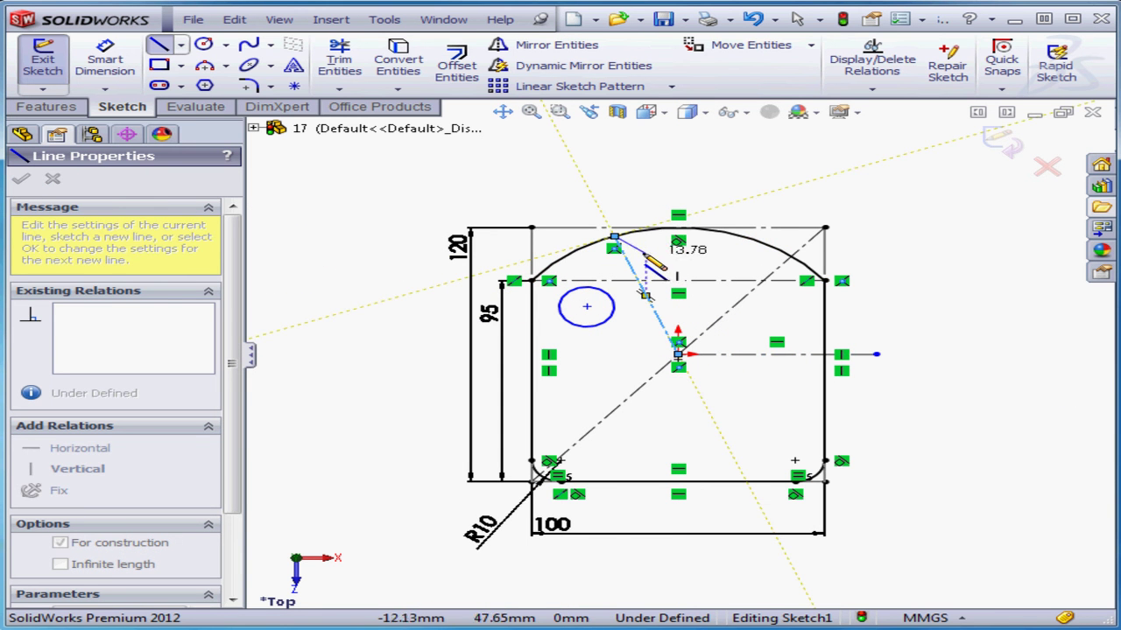
Add a Coincident relation between the slanted centerline and the small circle's centre
right_click(526, 191)
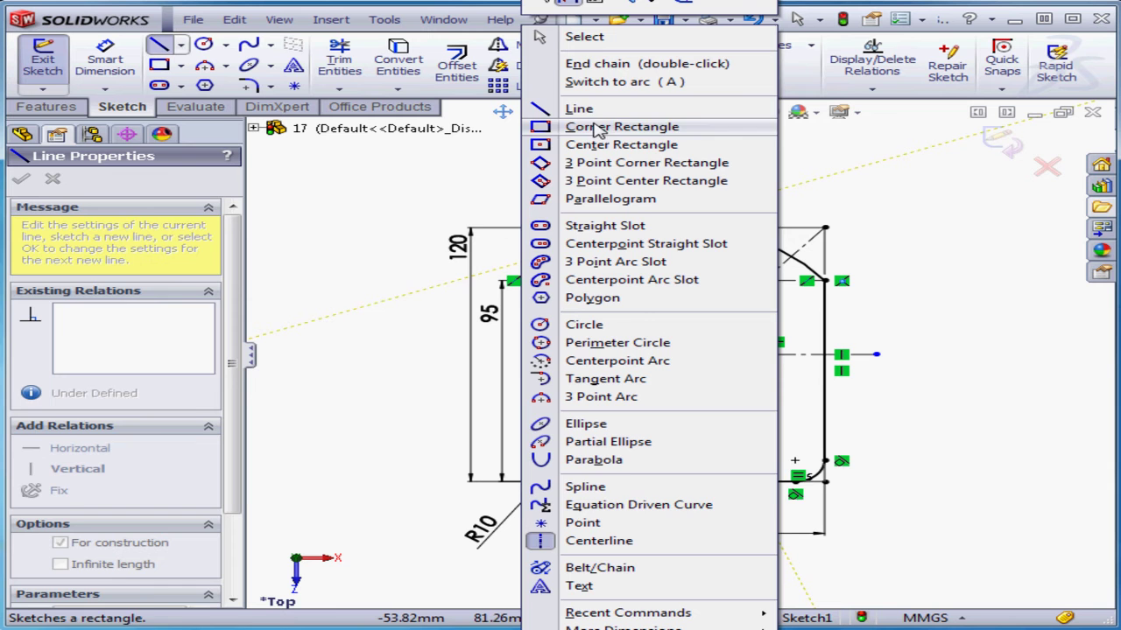
left_click(595, 39)
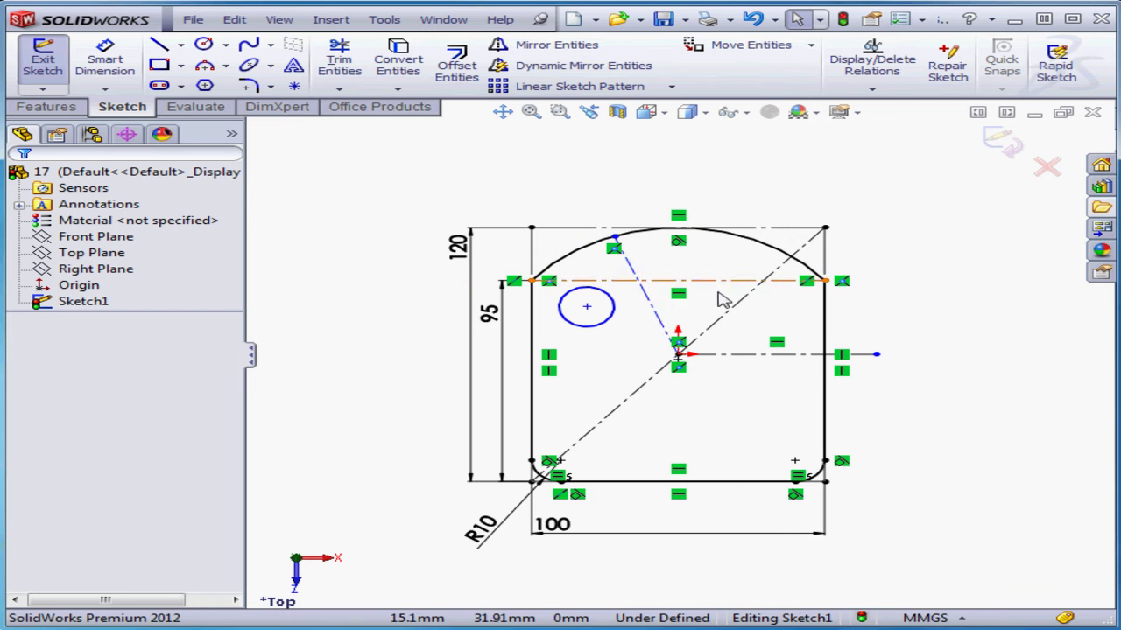
left_click(652, 306)
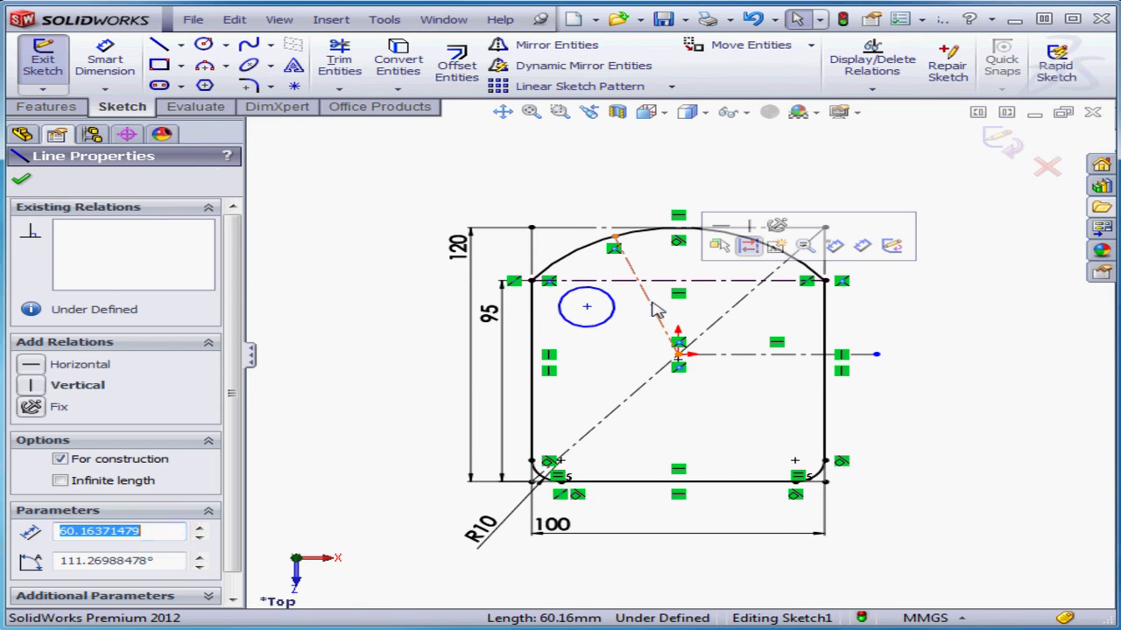
left_click(588, 308, "ctrl")
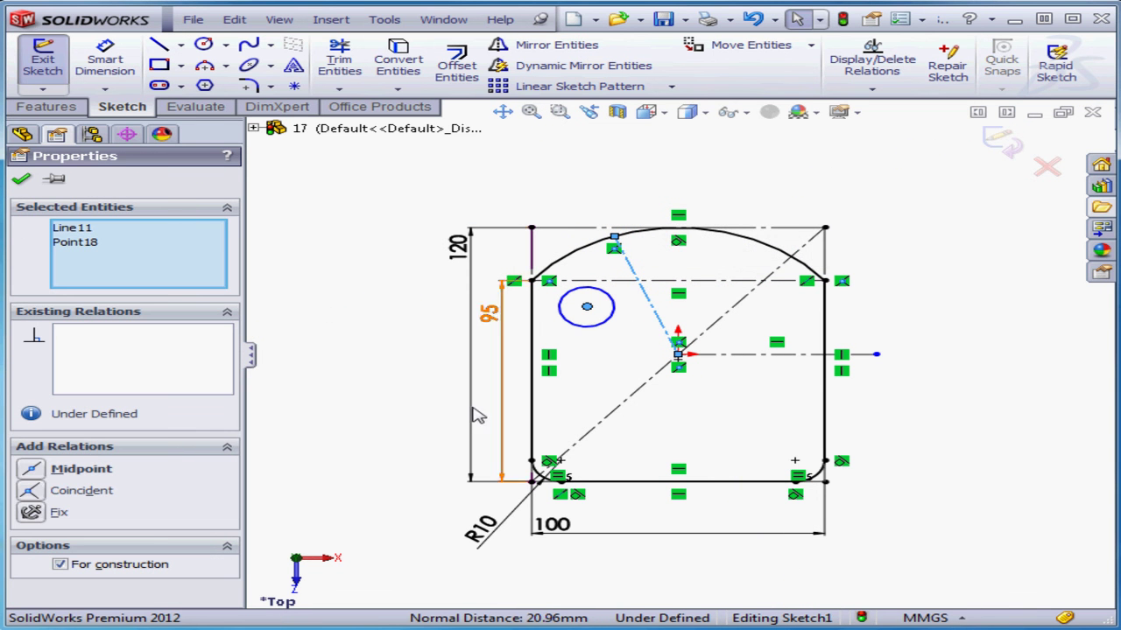
left_click(35, 492)
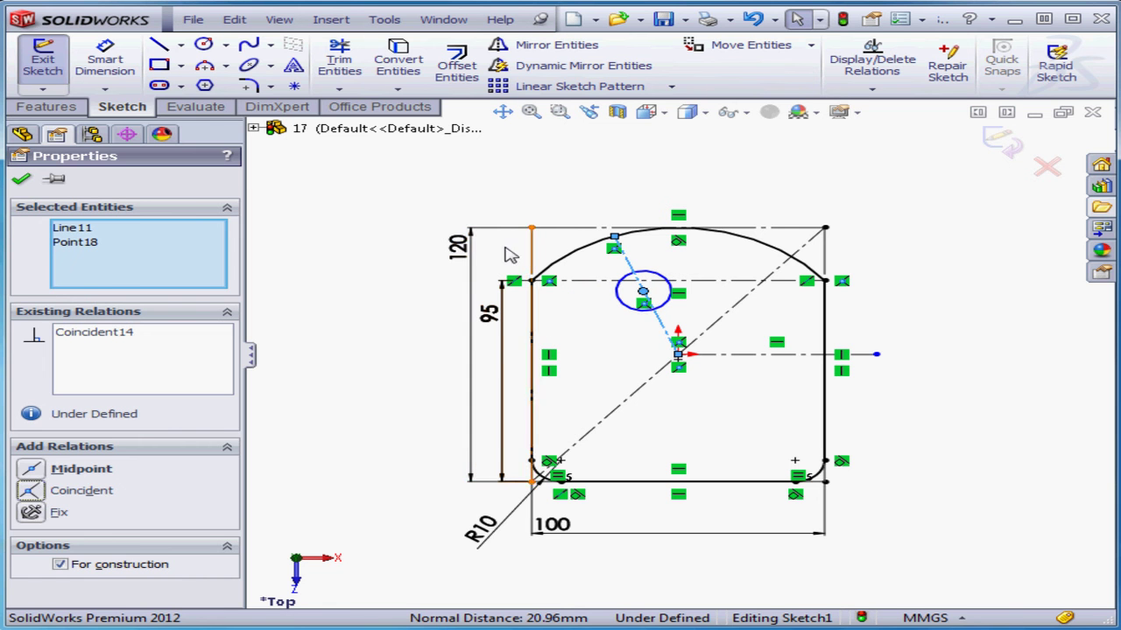
left_click(383, 193)
Dimension the origin-to-circle-centre distance along the slanted line as 40
left_click(105, 60)
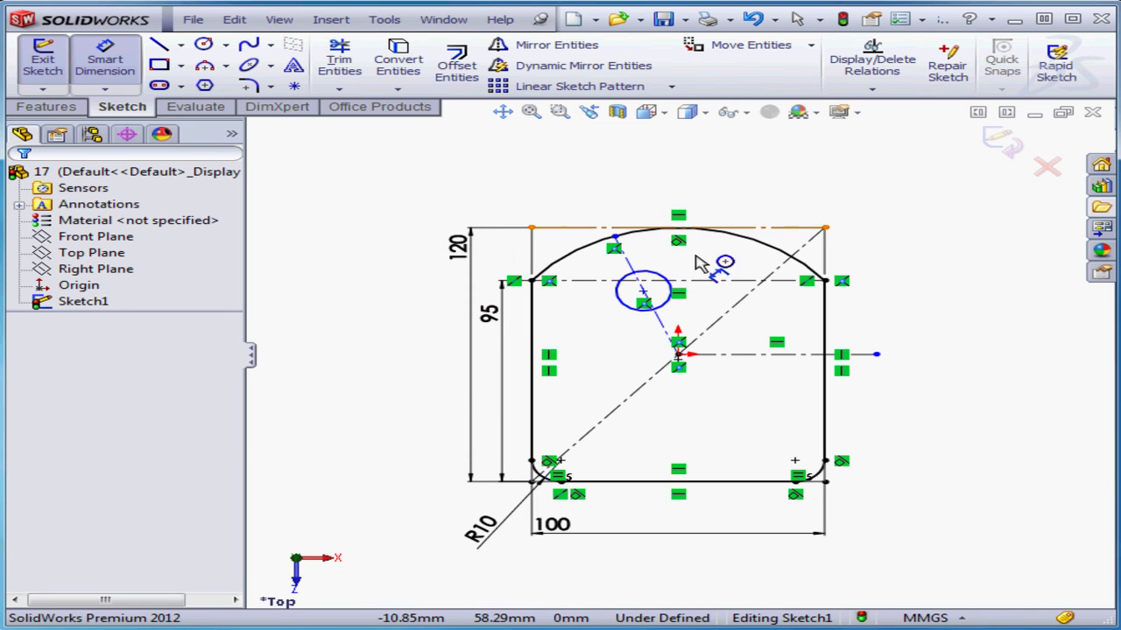
left_click(686, 350)
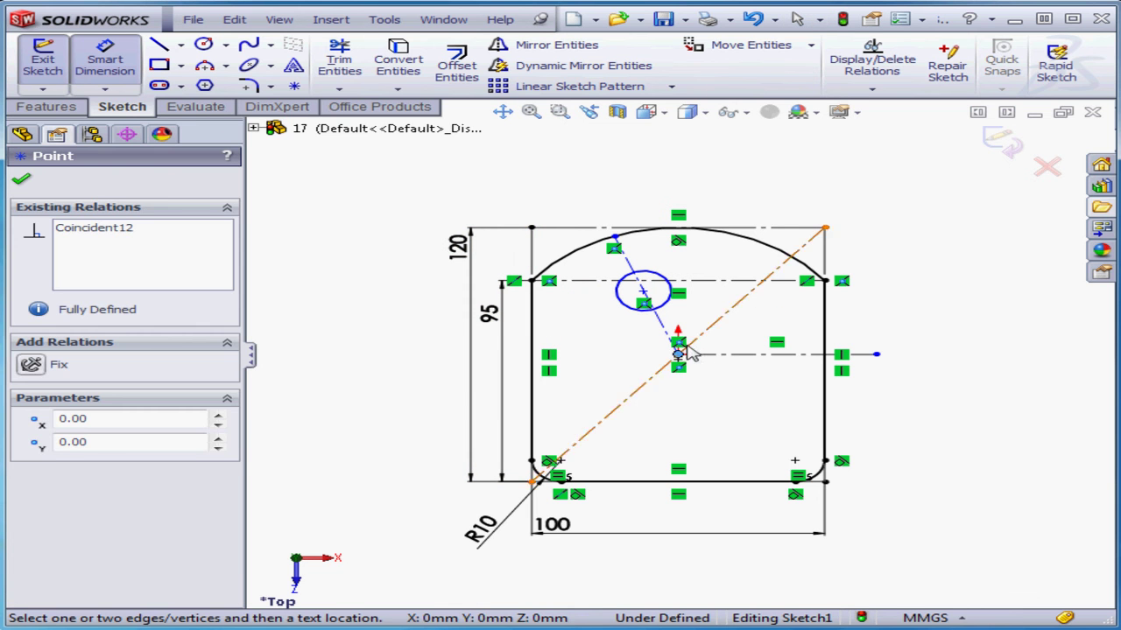
left_click(643, 292)
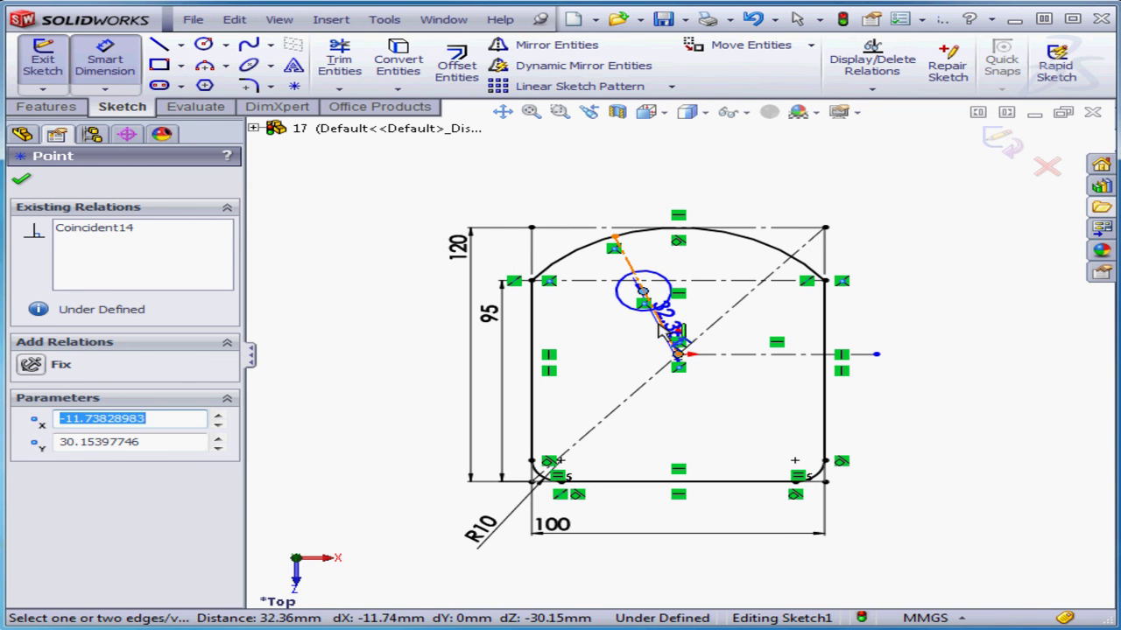
left_click(658, 323)
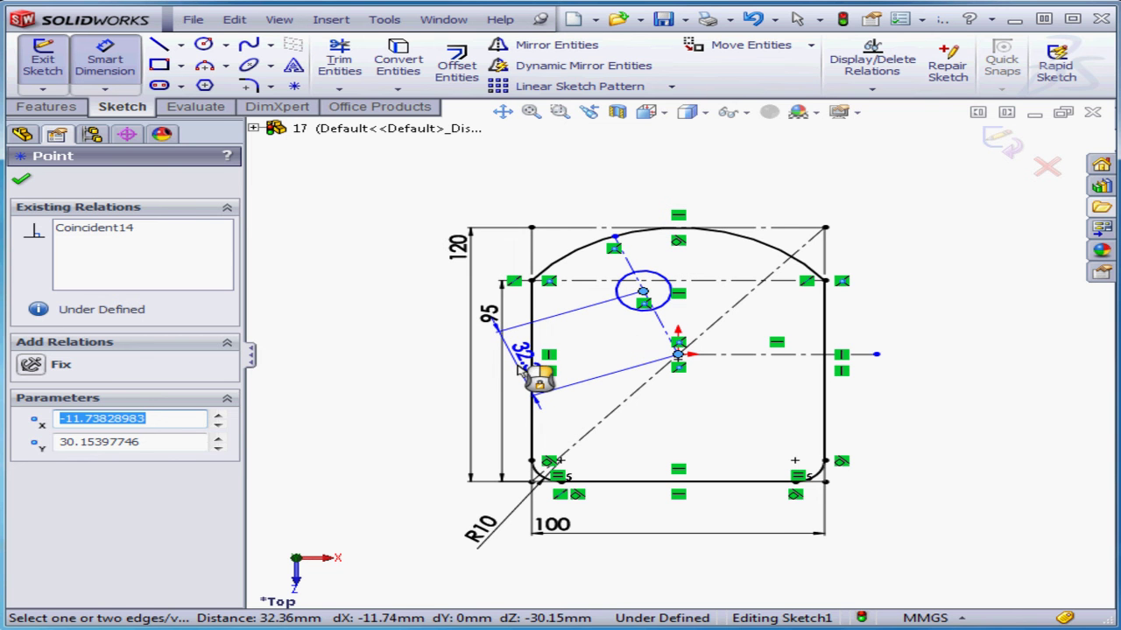
left_click(626, 346)
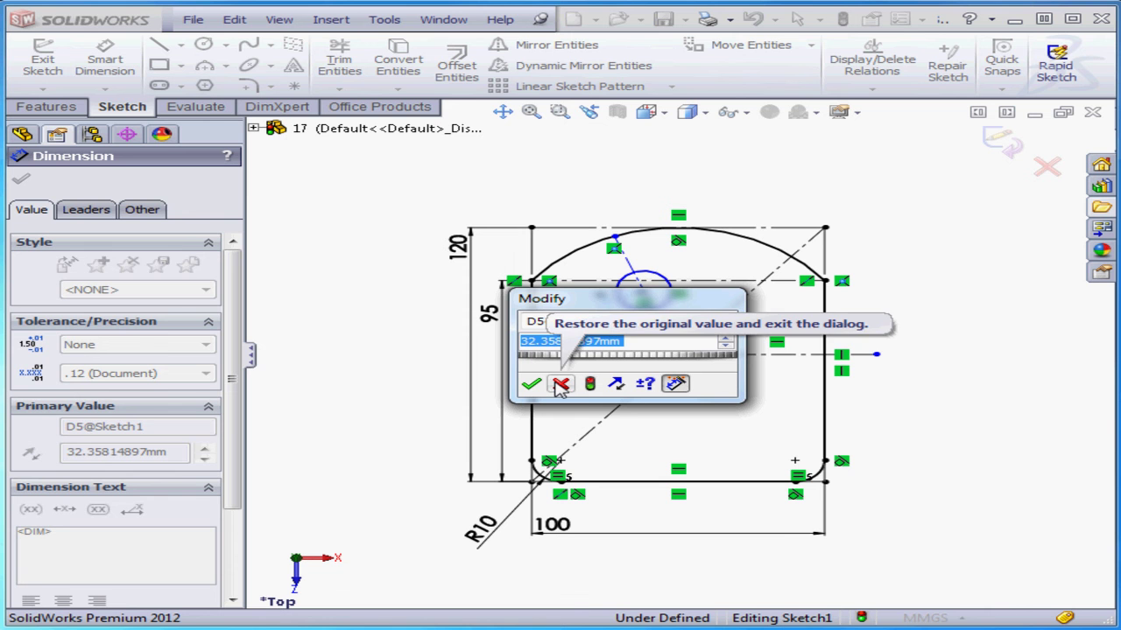
type("40")
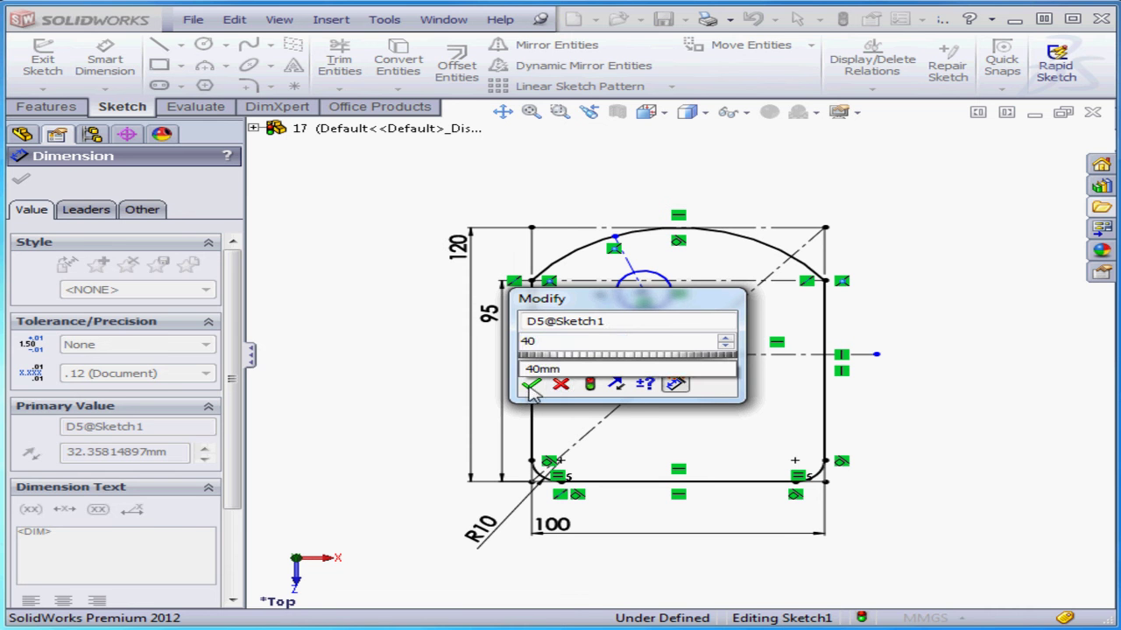
left_click(532, 385)
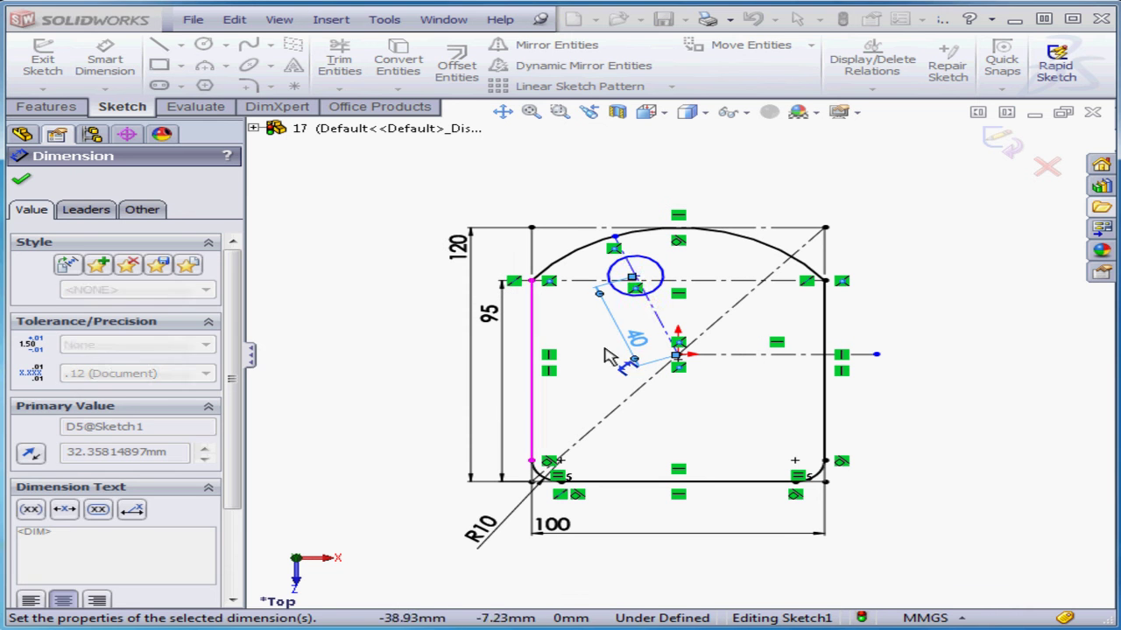
Give the small circle a diameter dimension of 15
left_click(668, 277)
left_click(638, 334)
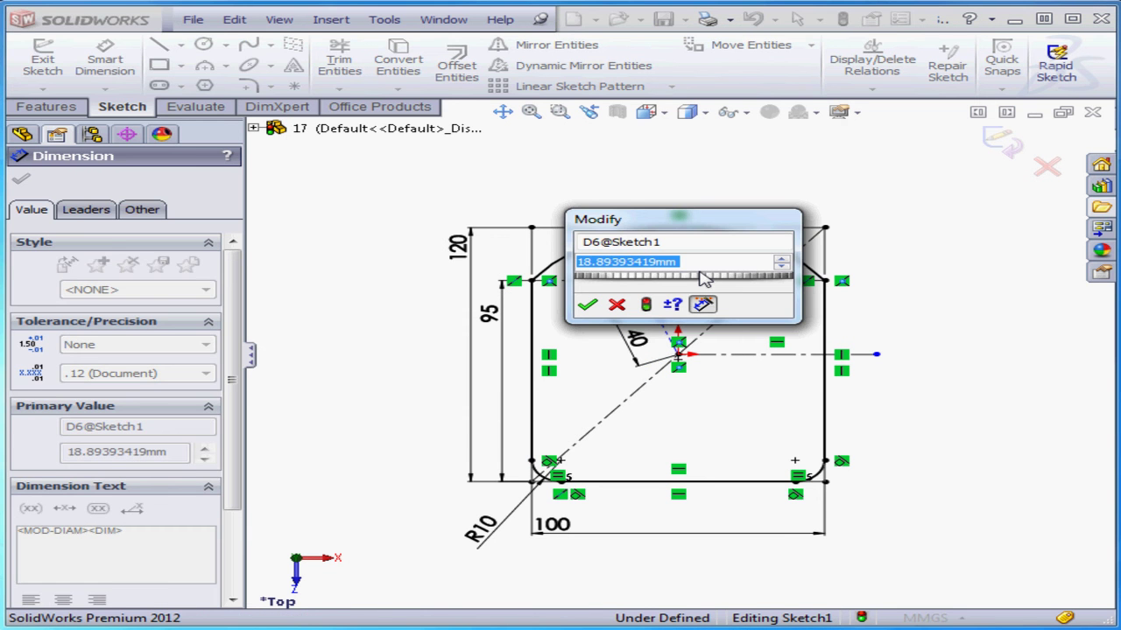
type("15")
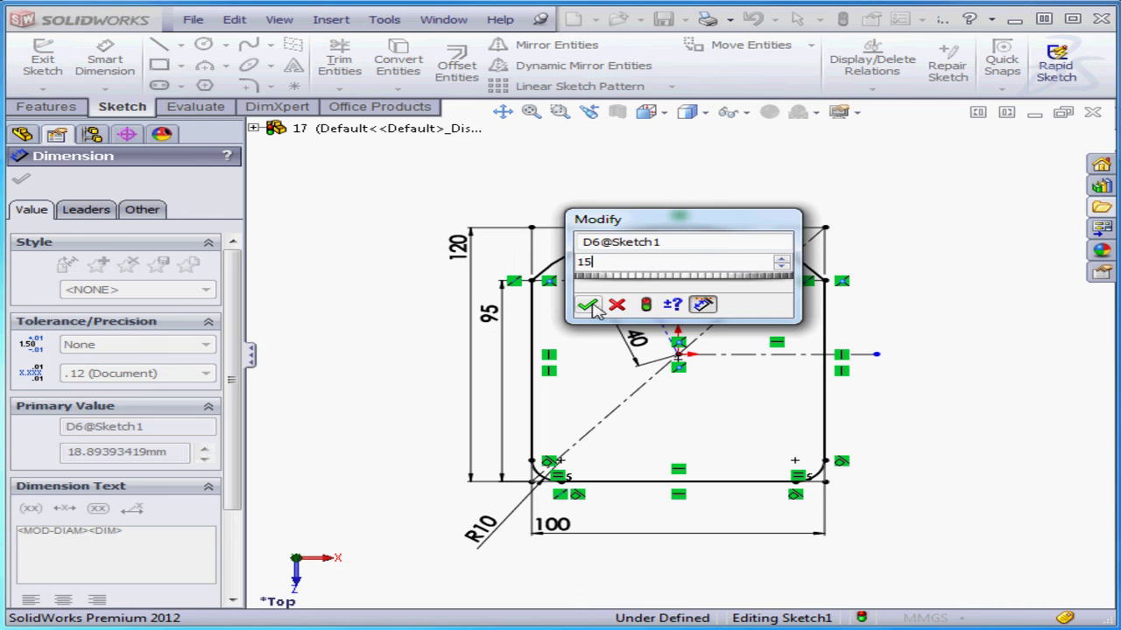
left_click(587, 305)
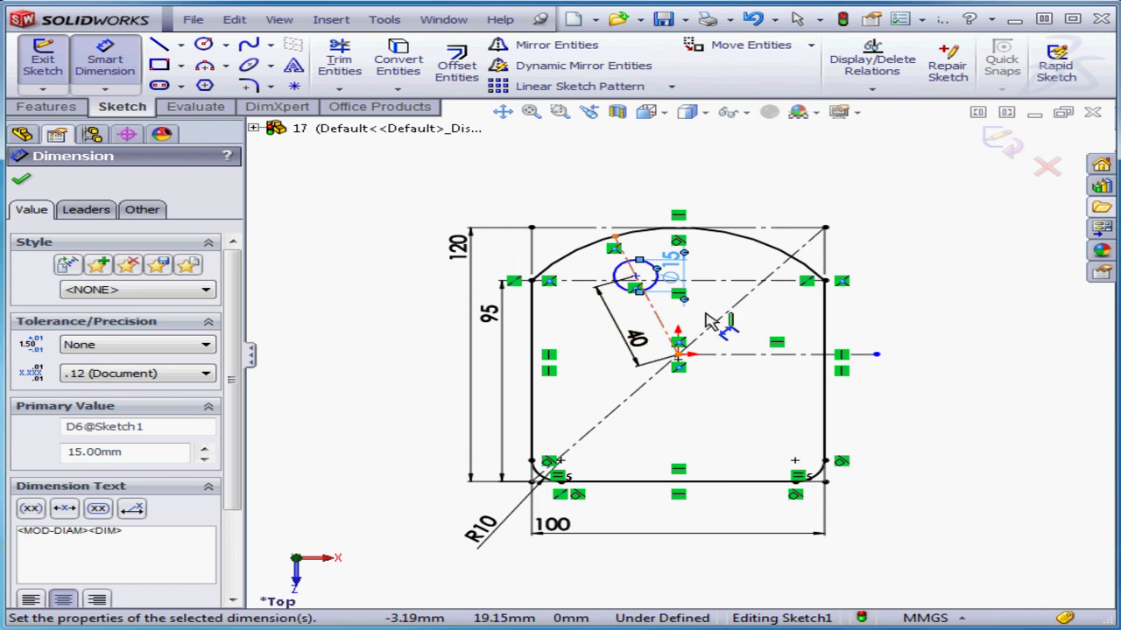
Dimension the arc length from the slanted line's end to the arc's right end as 80
left_click(827, 282)
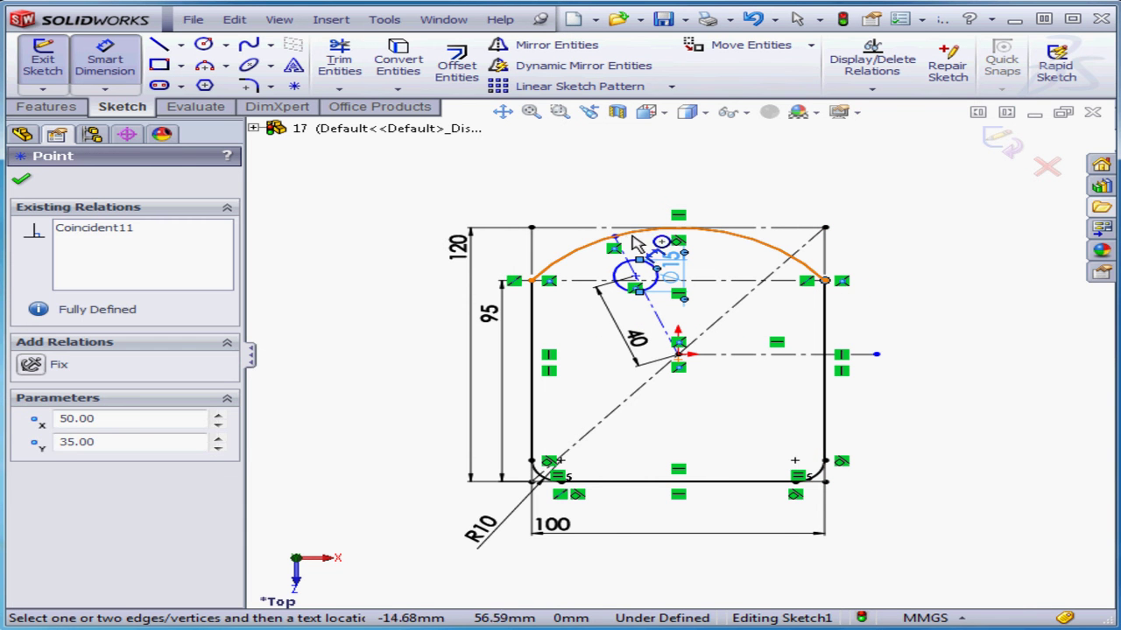
left_click(614, 236)
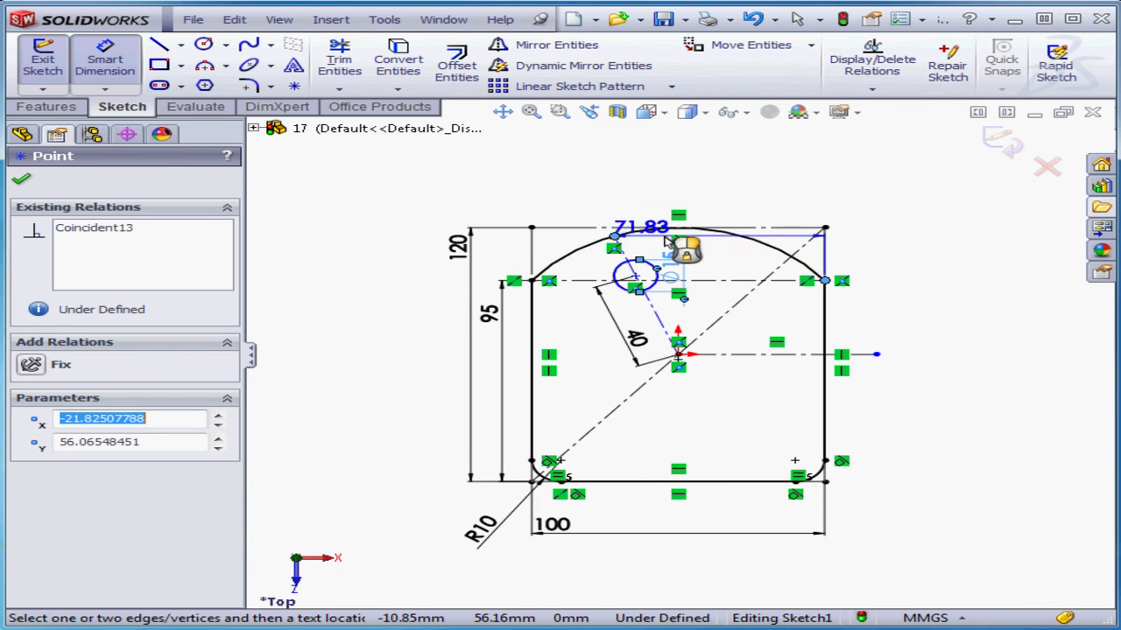
left_click(750, 243)
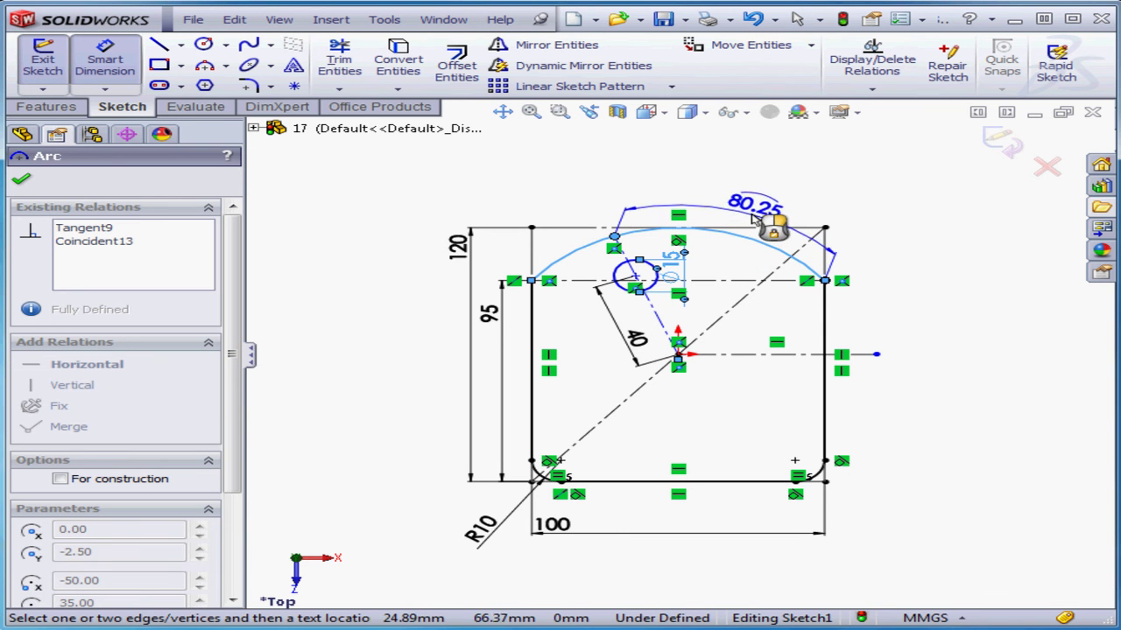
left_click(751, 217)
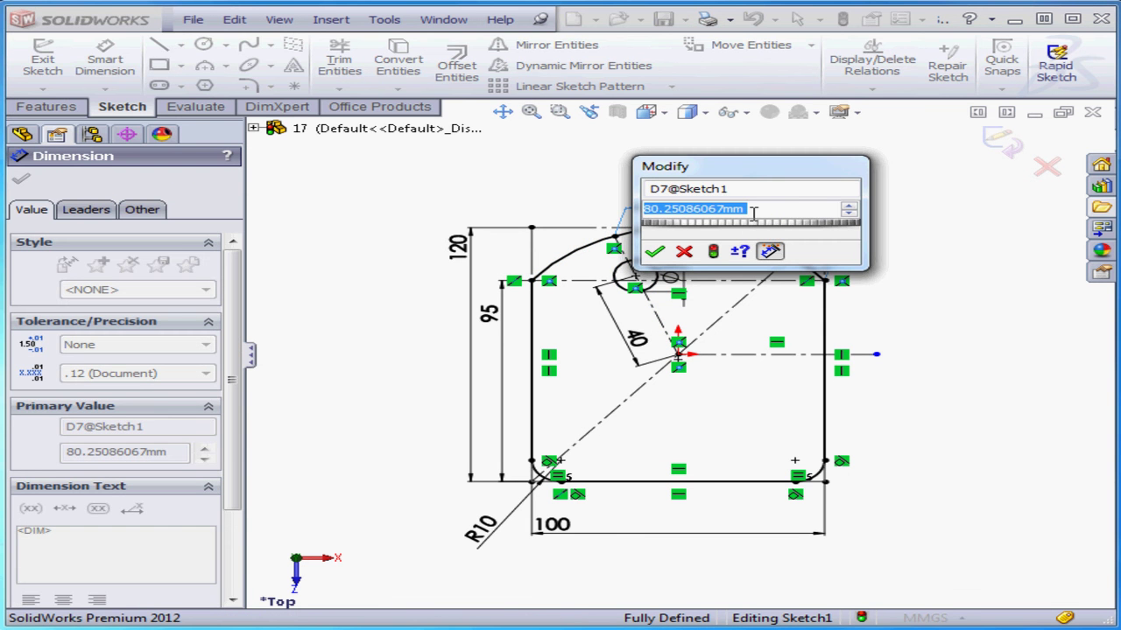
type("80")
left_click(655, 252)
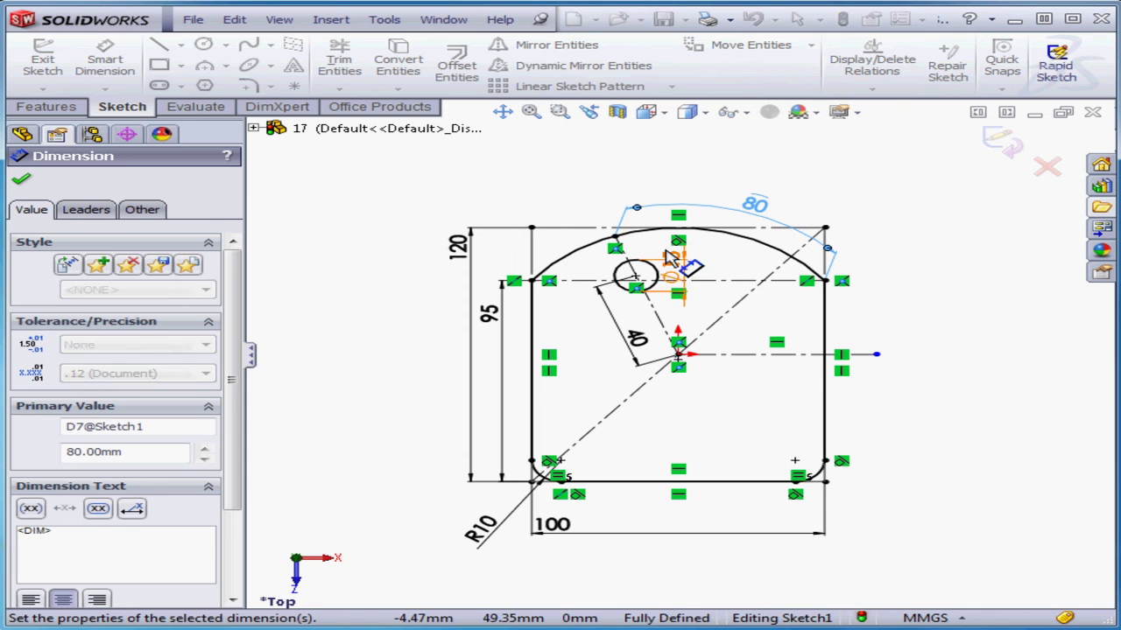
Exit the fully defined Sketch1
right_click(538, 183)
left_click(604, 96)
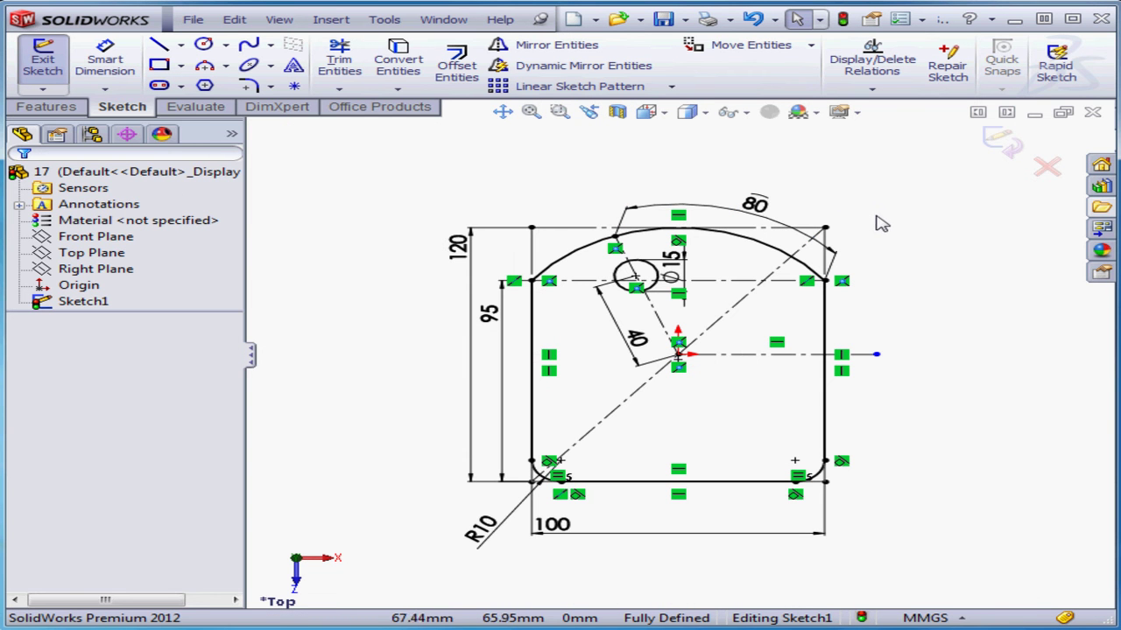
left_click(1004, 142)
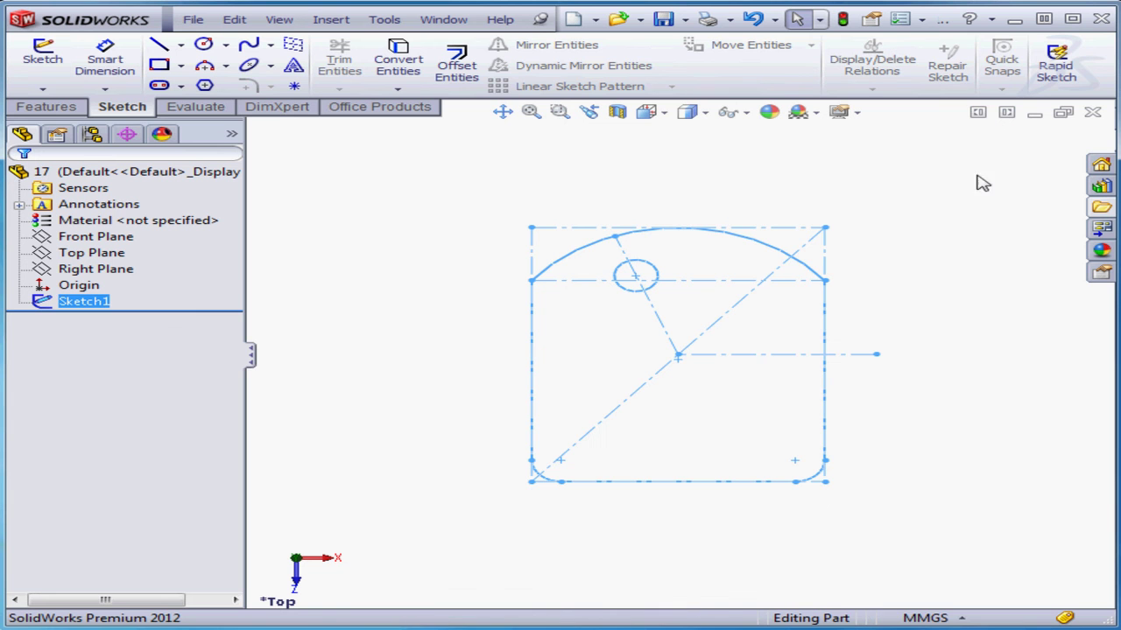